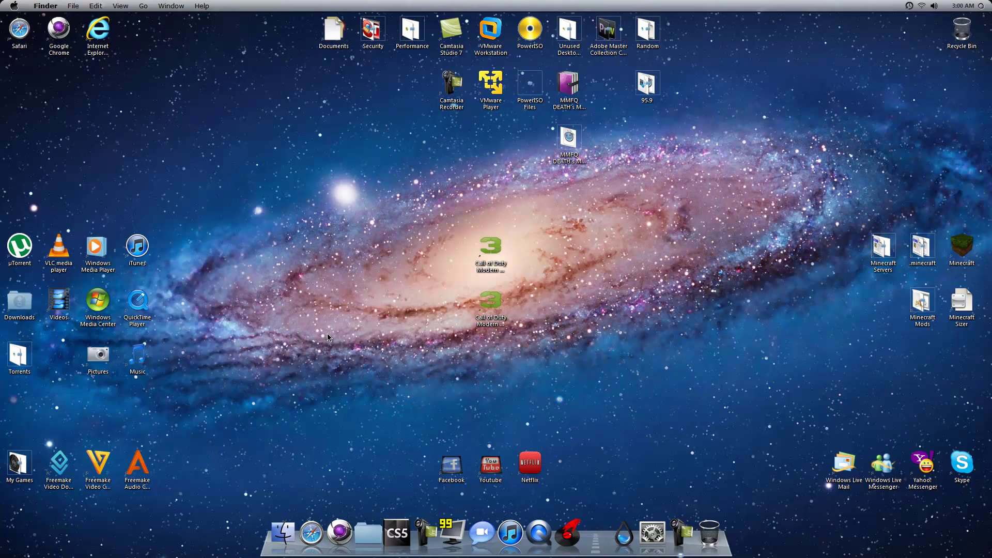
Step: Check the hidden notification-area icons and the Start menu, then dismiss both
{"action": "left_click", "coordinate": [900, 8]}
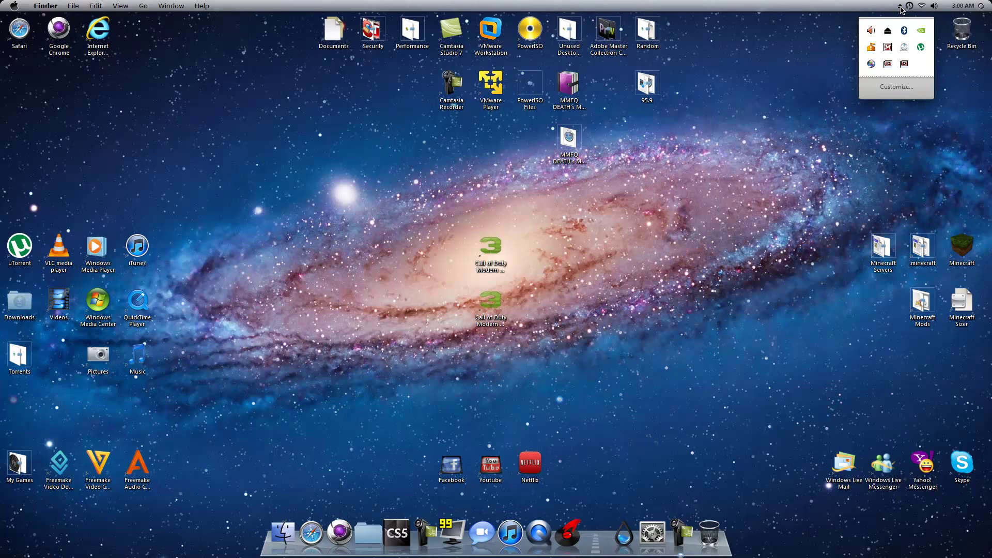
{"action": "left_click", "coordinate": [776, 155]}
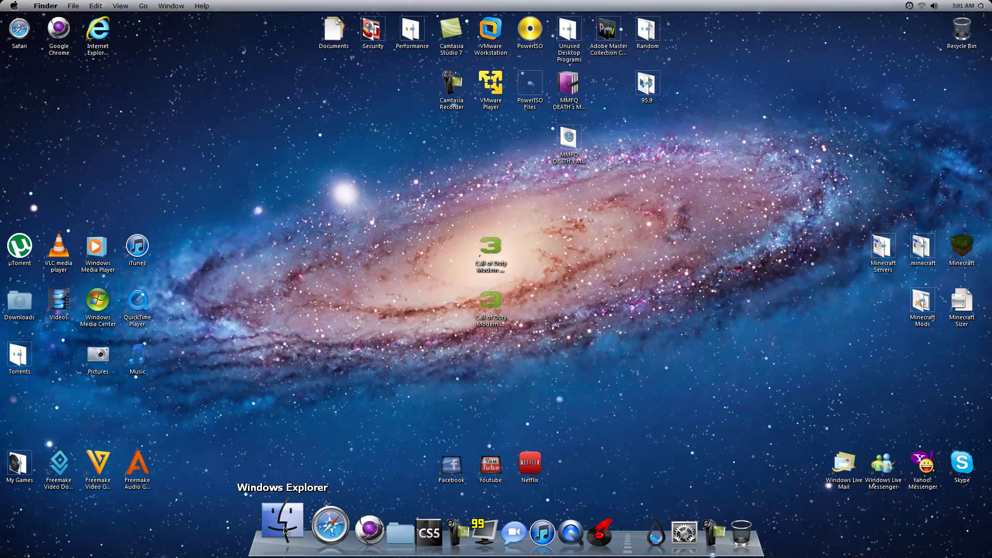
{"action": "left_click", "coordinate": [11, 7]}
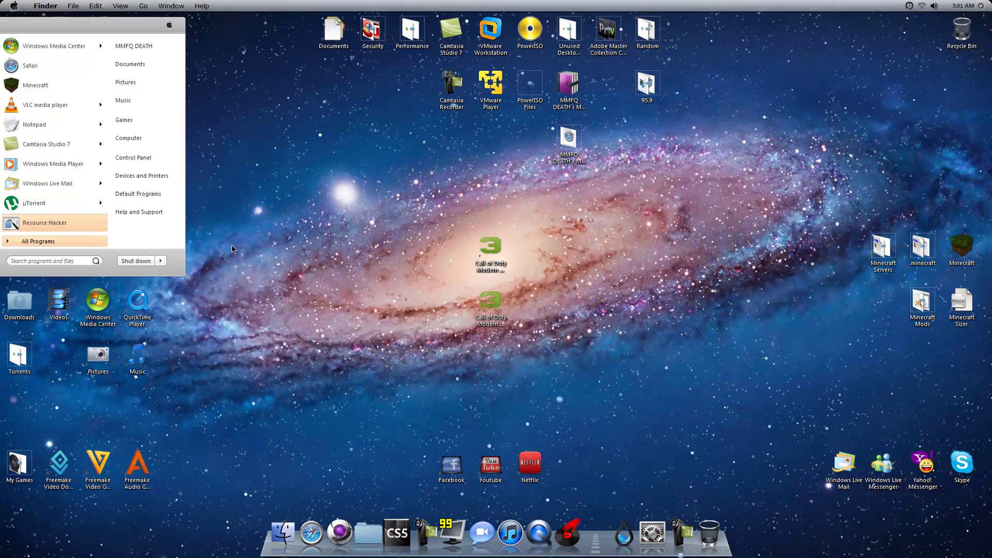
{"action": "key", "text": "Escape"}
Step: Confirm the left RocketDock's Dock Settings and switch the dock to Autohide
{"action": "mouse_move", "coordinate": [1, 326]}
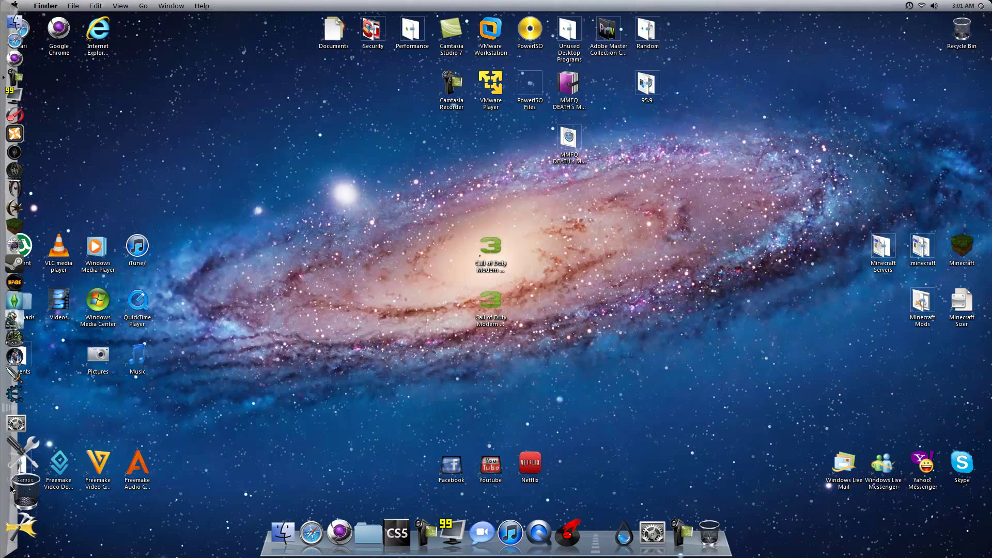
{"action": "left_click", "coordinate": [17, 517]}
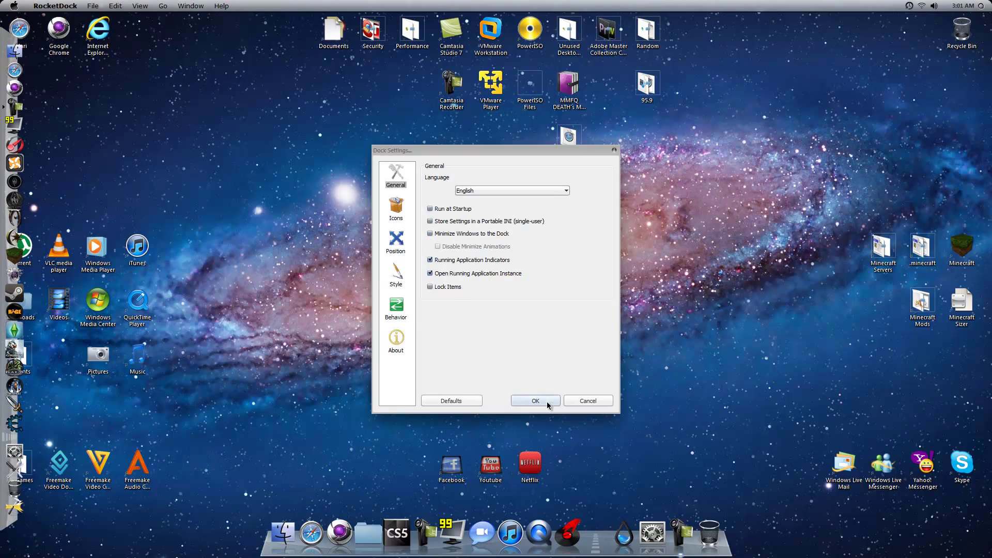
{"action": "left_click", "coordinate": [598, 406]}
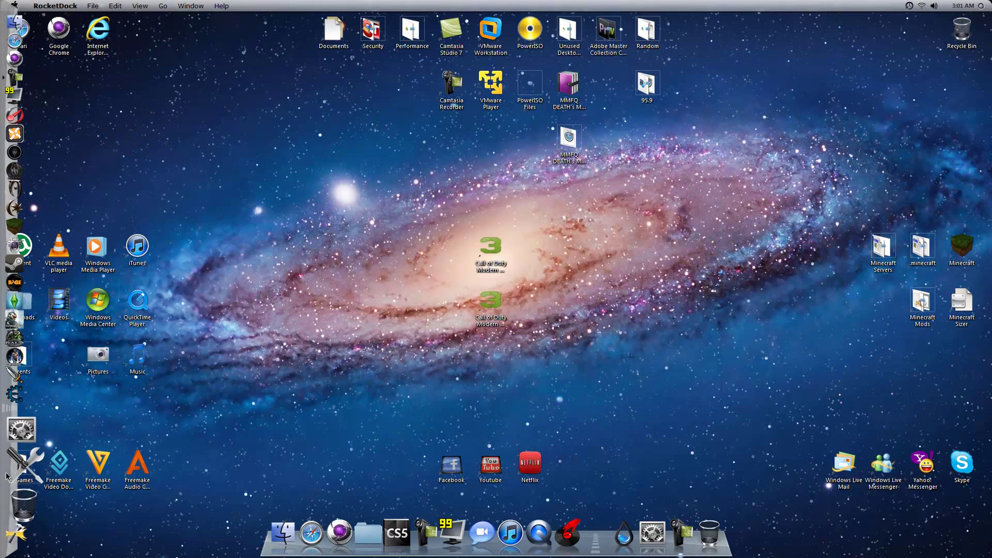
{"action": "right_click", "coordinate": [7, 476]}
{"action": "left_click", "coordinate": [20, 438]}
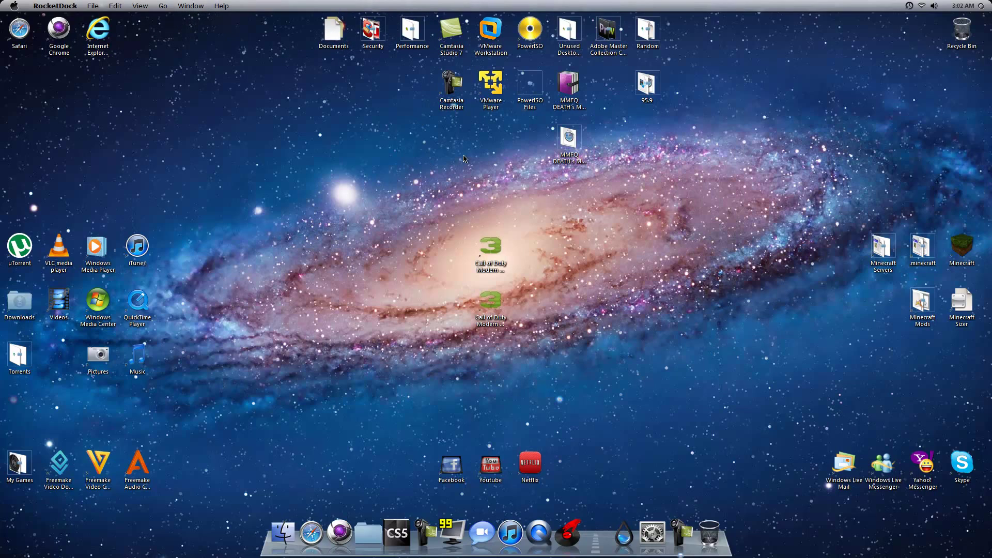
{"action": "double_click", "coordinate": [575, 96]}
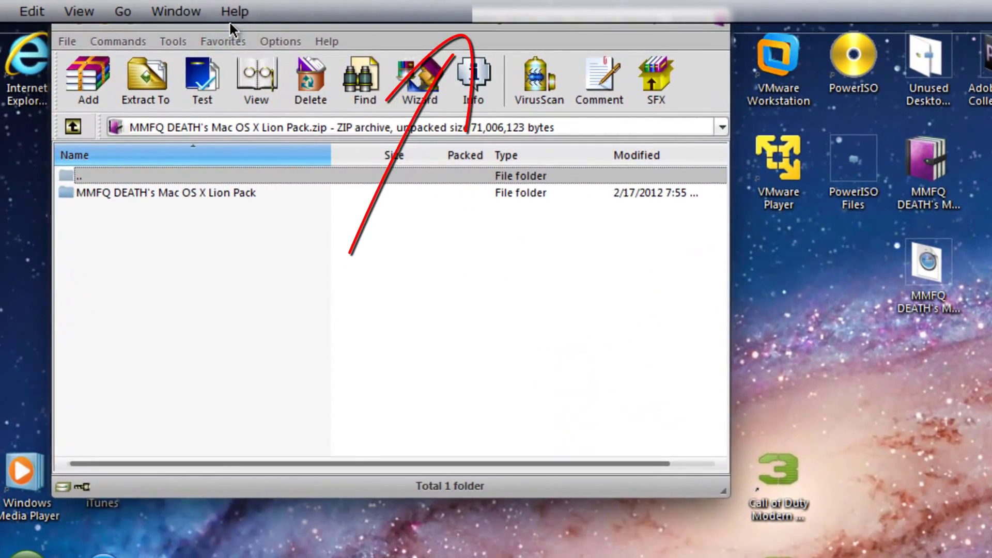
{"action": "left_click_drag", "start_coordinate": [231, 23], "coordinate": [256, 22]}
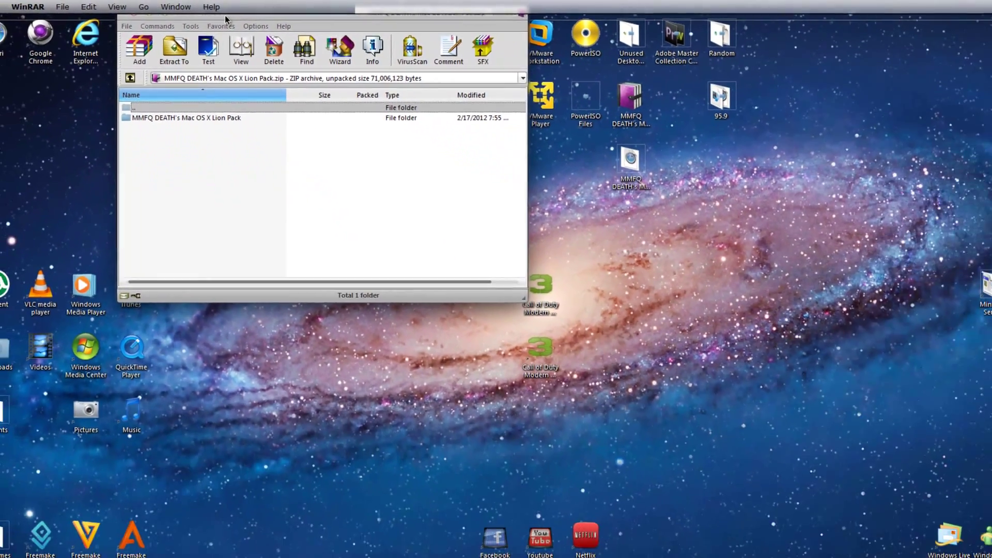
{"action": "left_click_drag", "start_coordinate": [225, 15], "coordinate": [272, 15]}
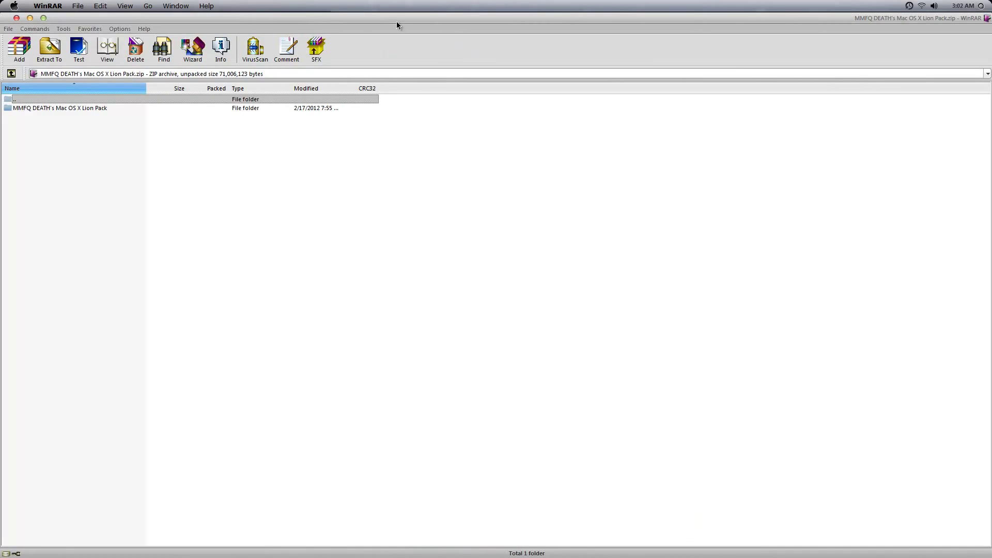
{"action": "double_click", "coordinate": [358, 22]}
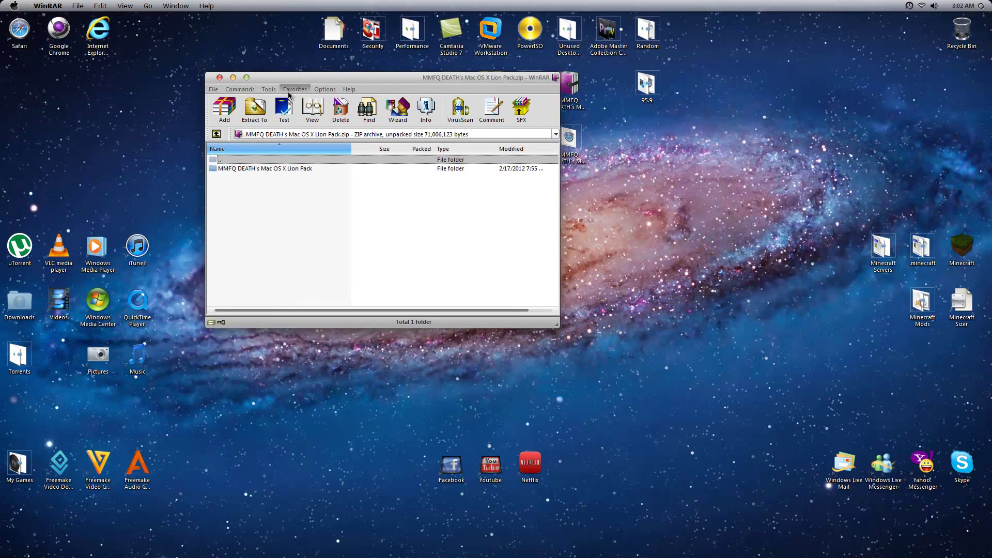
{"action": "left_click", "coordinate": [221, 78]}
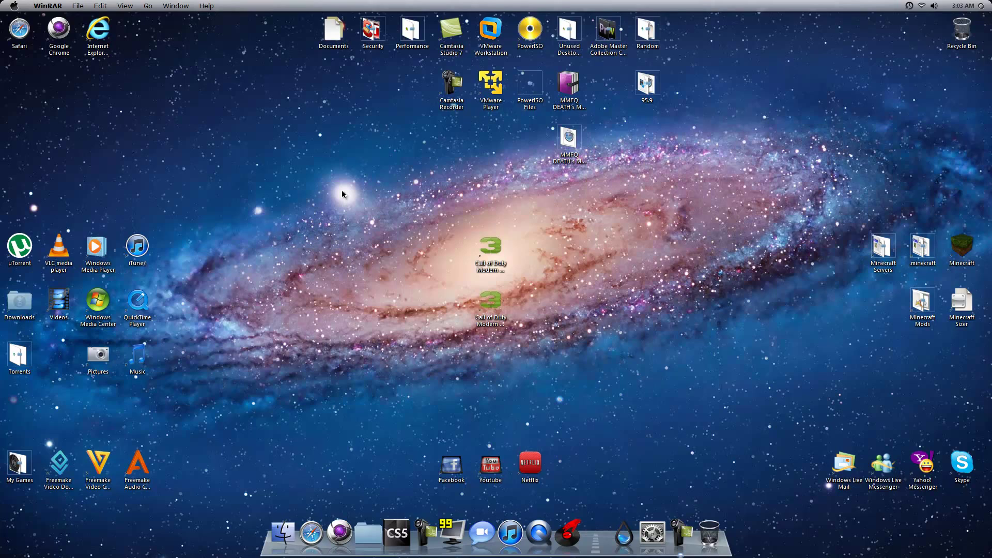
{"action": "right_click", "coordinate": [390, 303]}
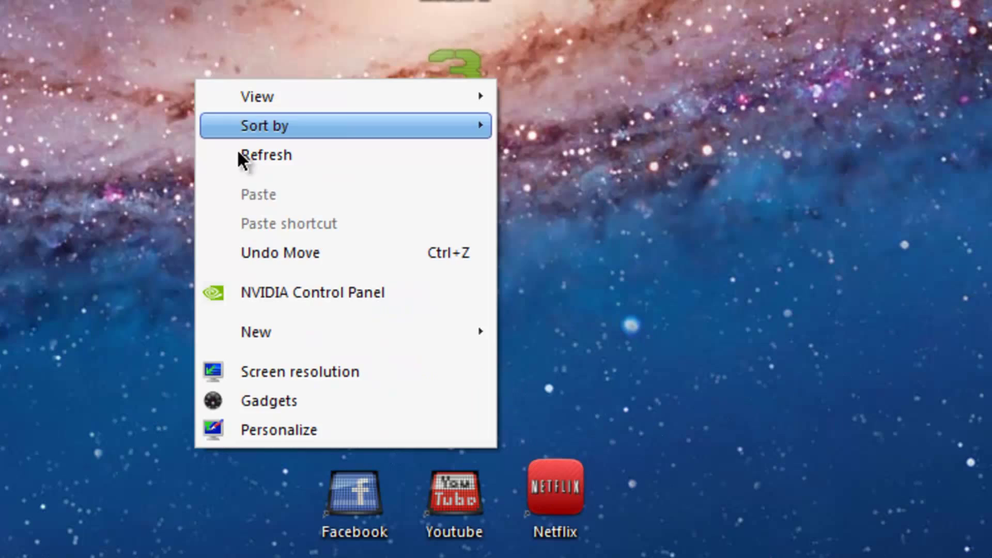
{"action": "left_click", "coordinate": [316, 431]}
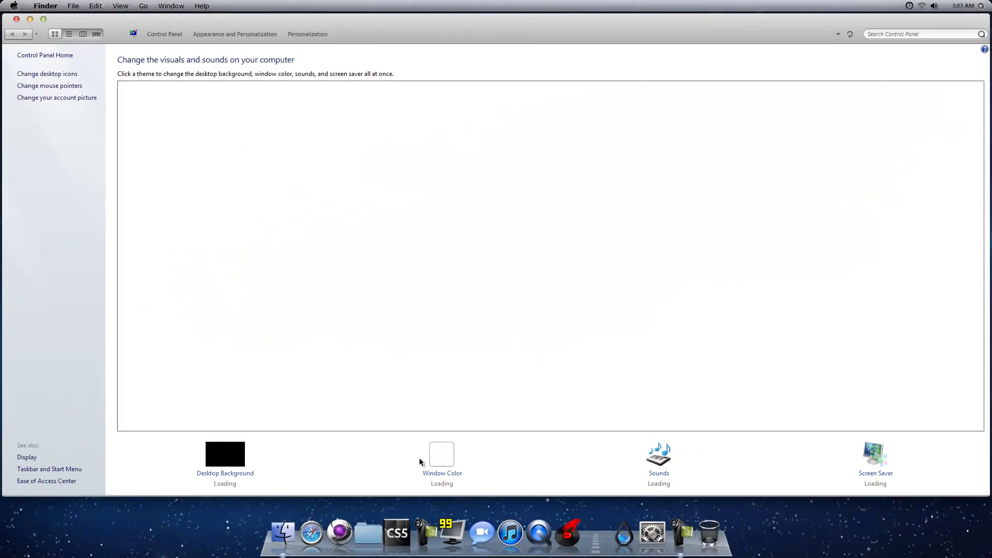
{"action": "left_click", "coordinate": [423, 461]}
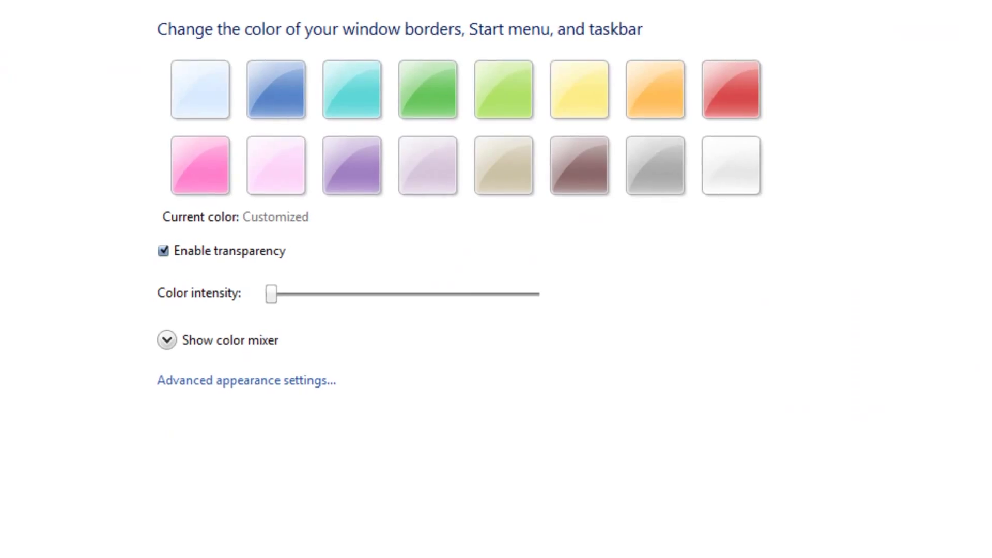
{"action": "left_click", "coordinate": [622, 479]}
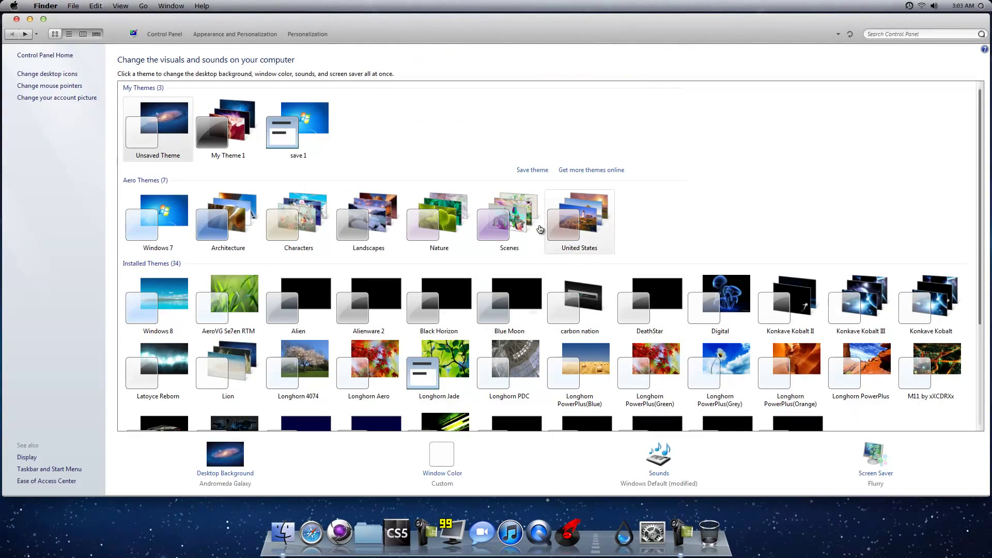
{"action": "left_click", "coordinate": [17, 19]}
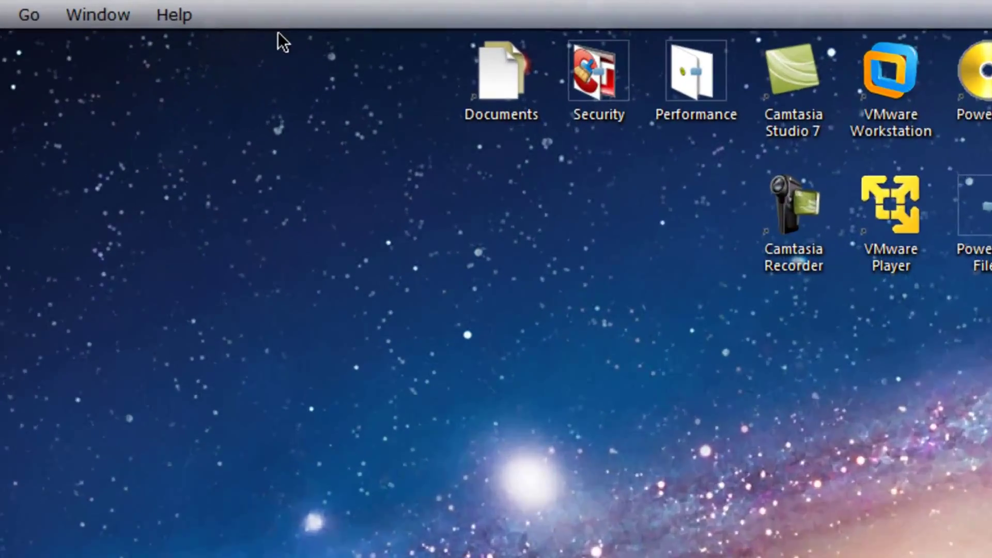
{"action": "right_click", "coordinate": [235, 11]}
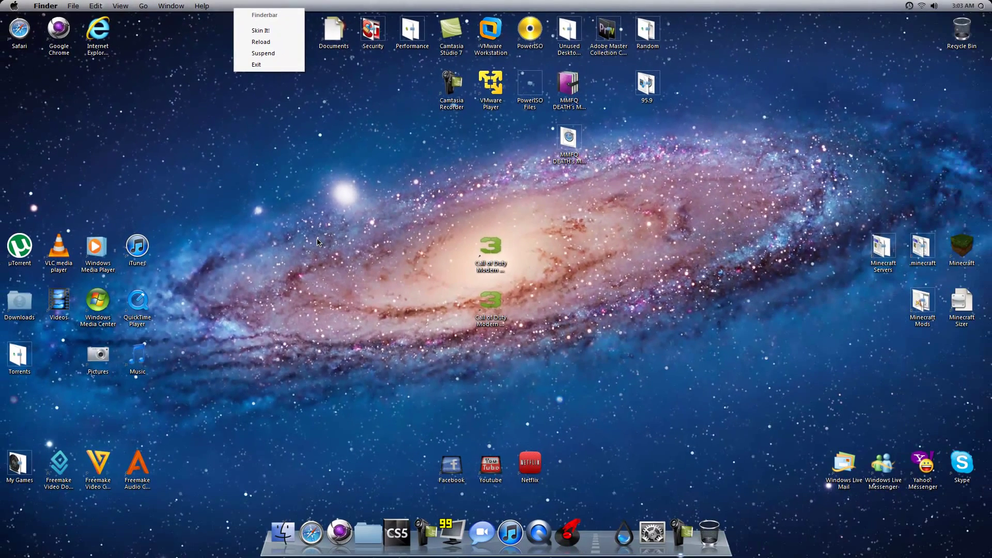
{"action": "left_click", "coordinate": [318, 242]}
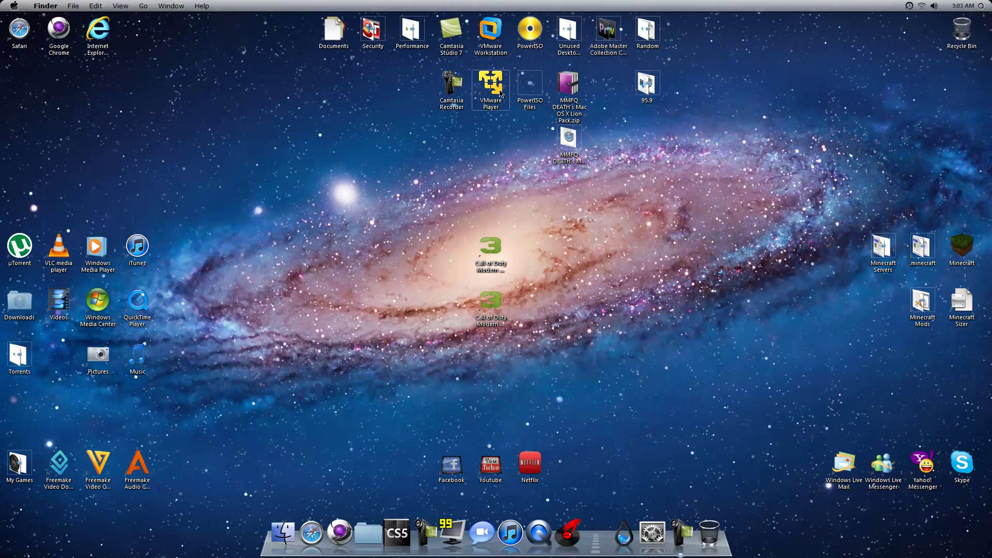
{"action": "double_click", "coordinate": [569, 86]}
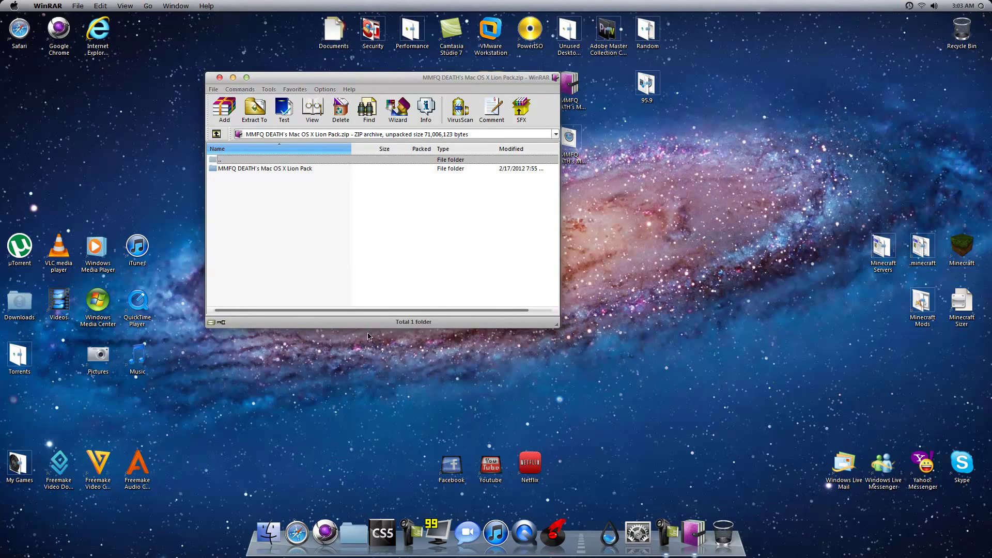
{"action": "left_click", "coordinate": [220, 78]}
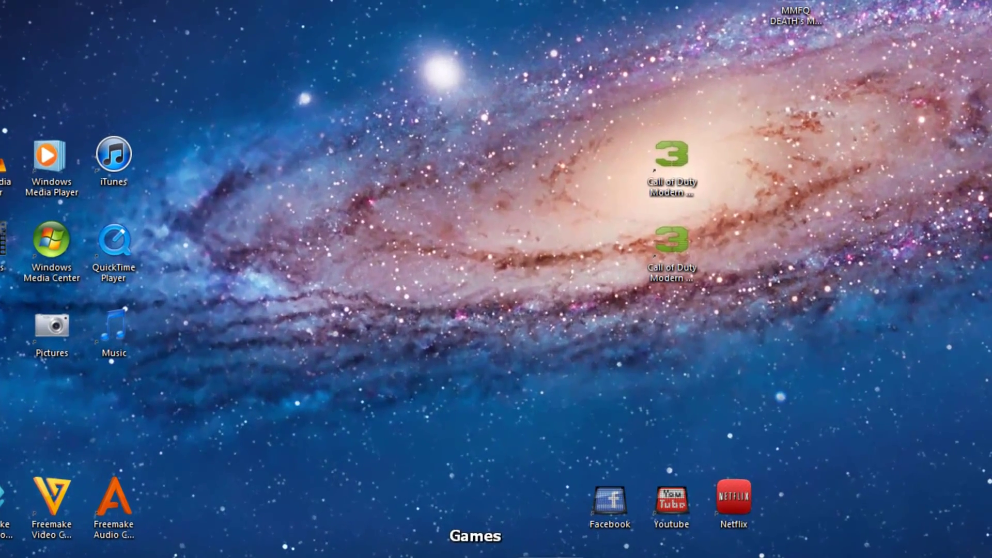
{"action": "left_click", "coordinate": [371, 528]}
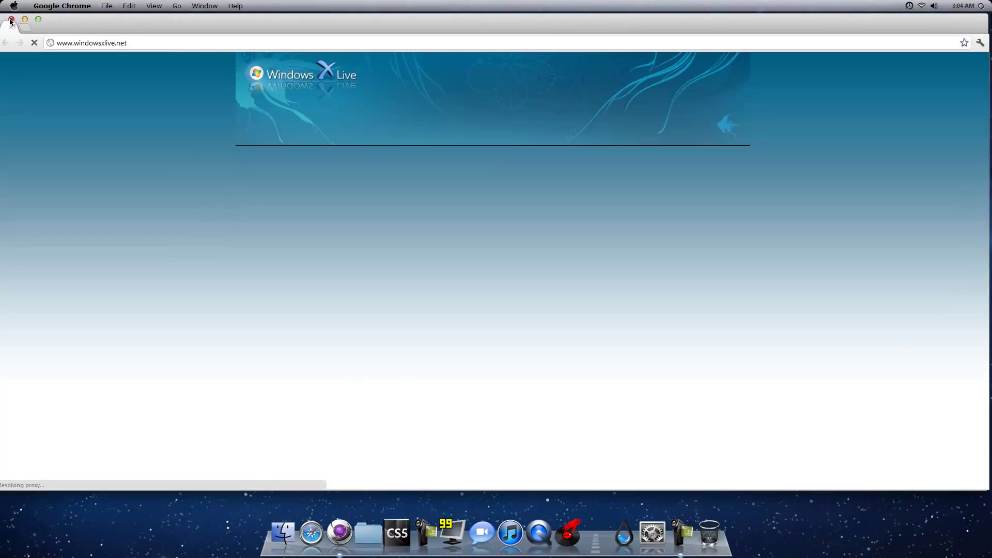
{"action": "left_click", "coordinate": [11, 19]}
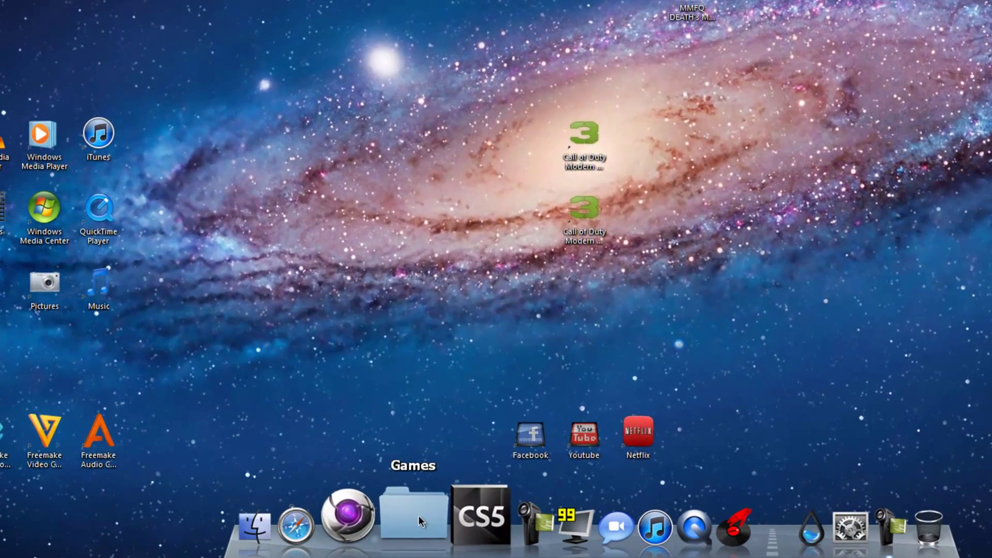
{"action": "left_click", "coordinate": [375, 530]}
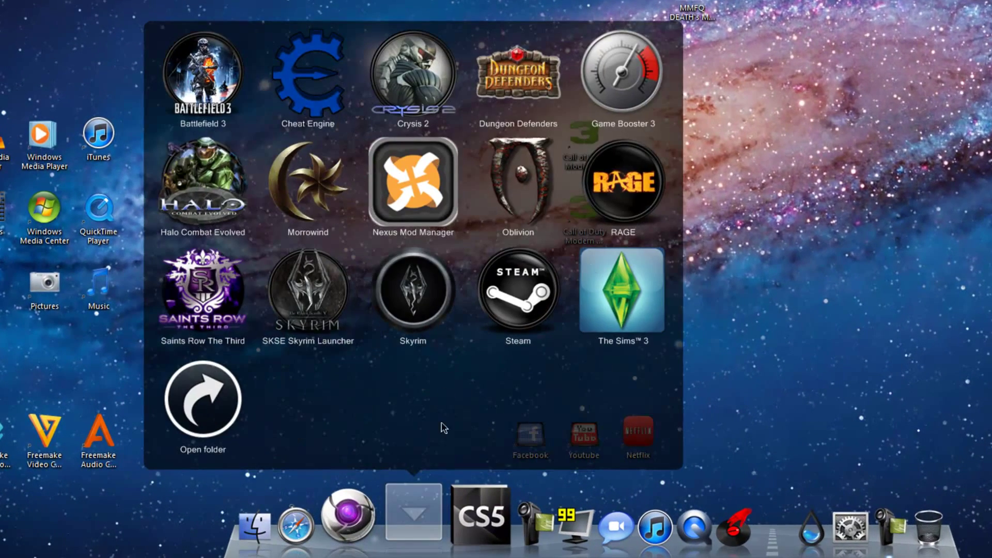
{"action": "left_click", "coordinate": [420, 513]}
{"action": "left_click", "coordinate": [411, 514]}
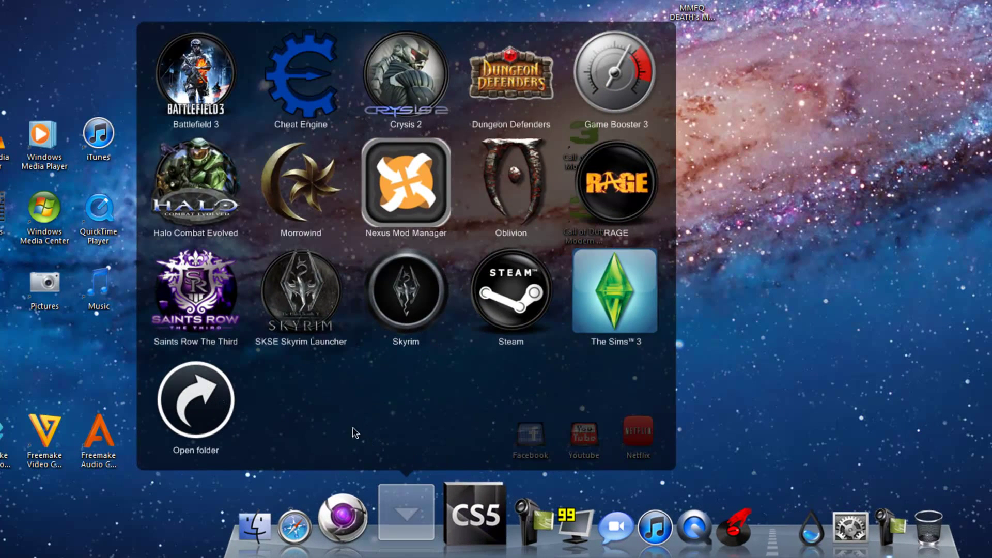
{"action": "left_click", "coordinate": [415, 507]}
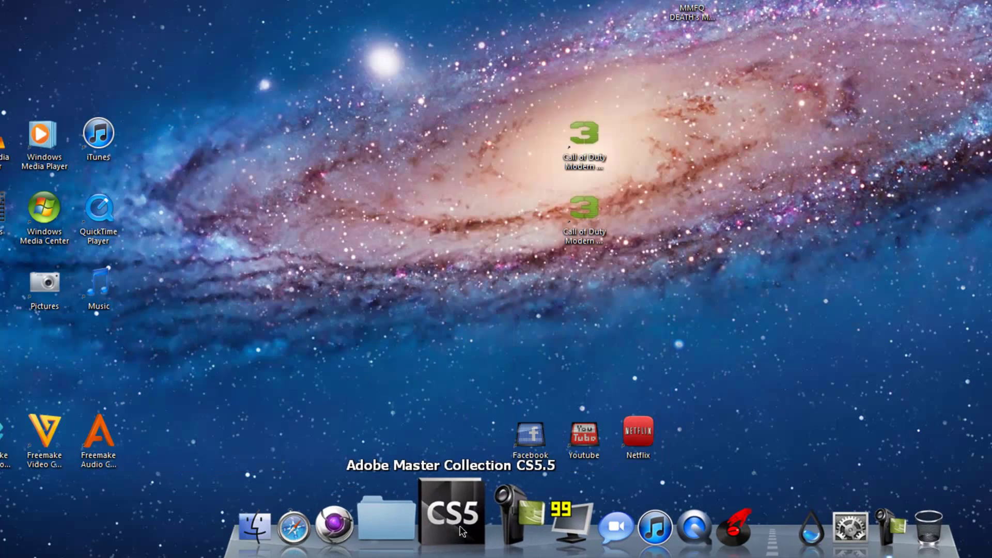
{"action": "left_click", "coordinate": [462, 532]}
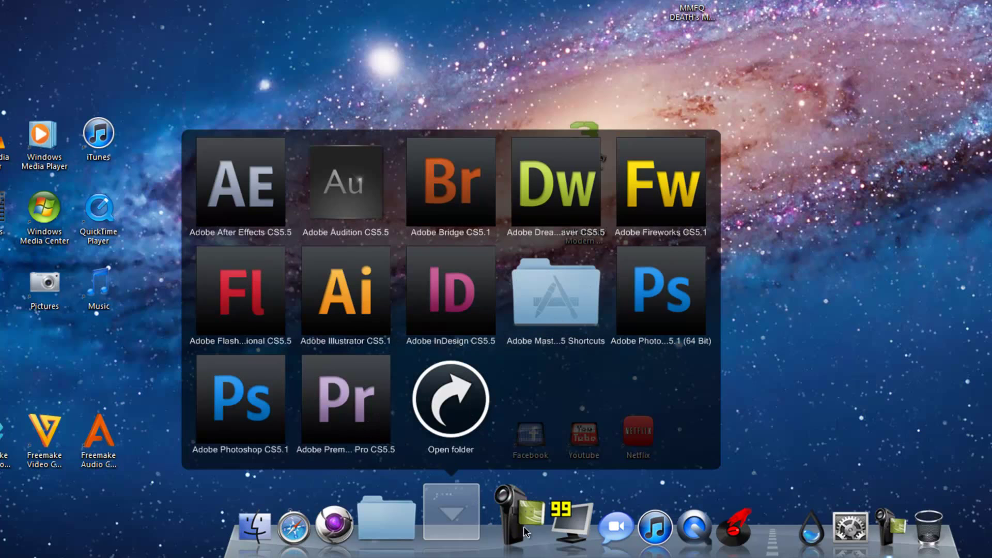
{"action": "left_click", "coordinate": [462, 493]}
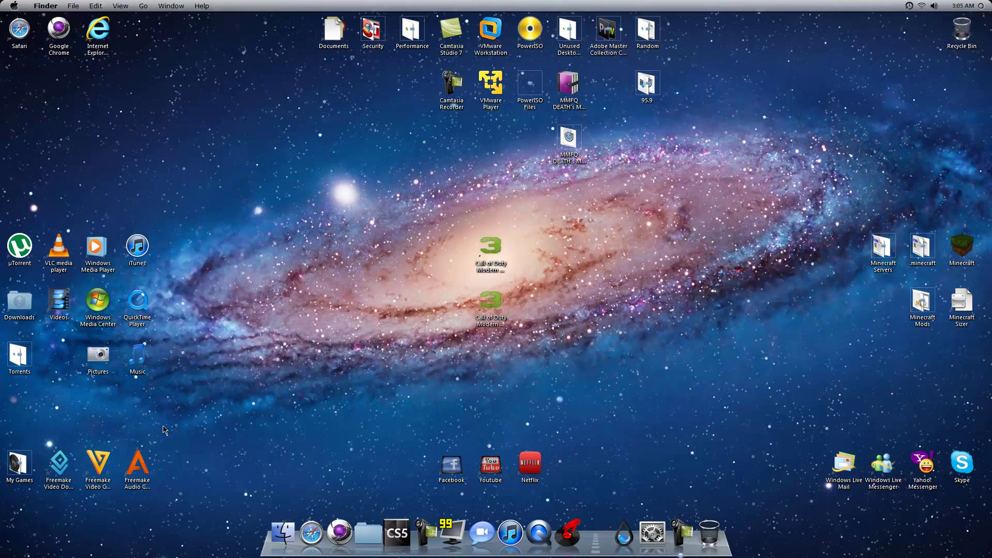
Step: Add the Windows Live Mail shortcut to the dock
{"action": "left_click_drag", "start_coordinate": [850, 473], "coordinate": [610, 543]}
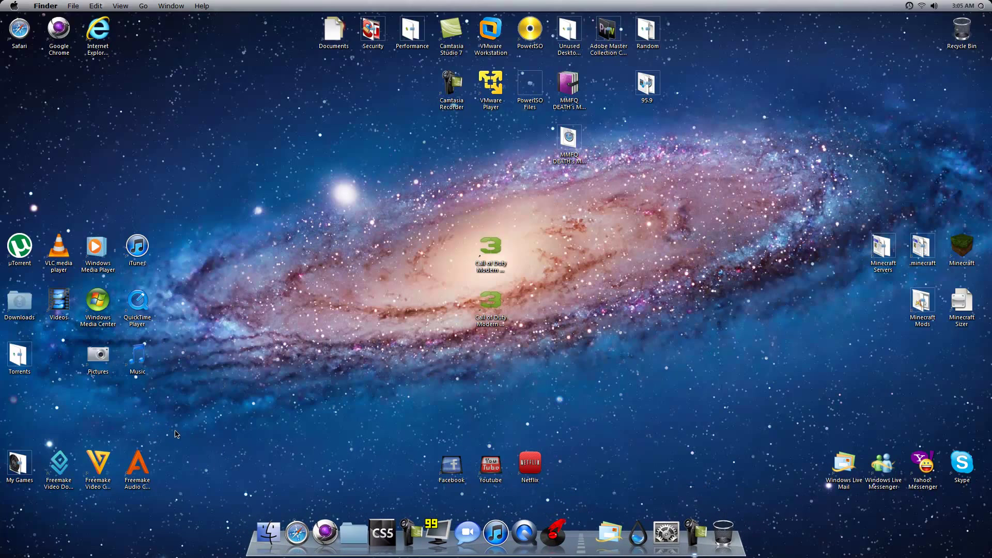
{"action": "left_click", "coordinate": [14, 6]}
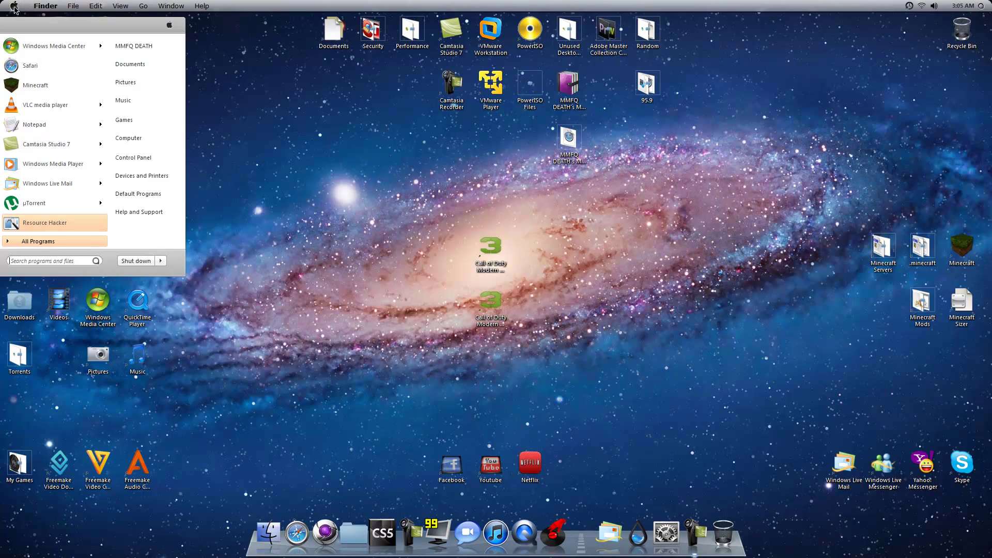
{"action": "left_click", "coordinate": [326, 278]}
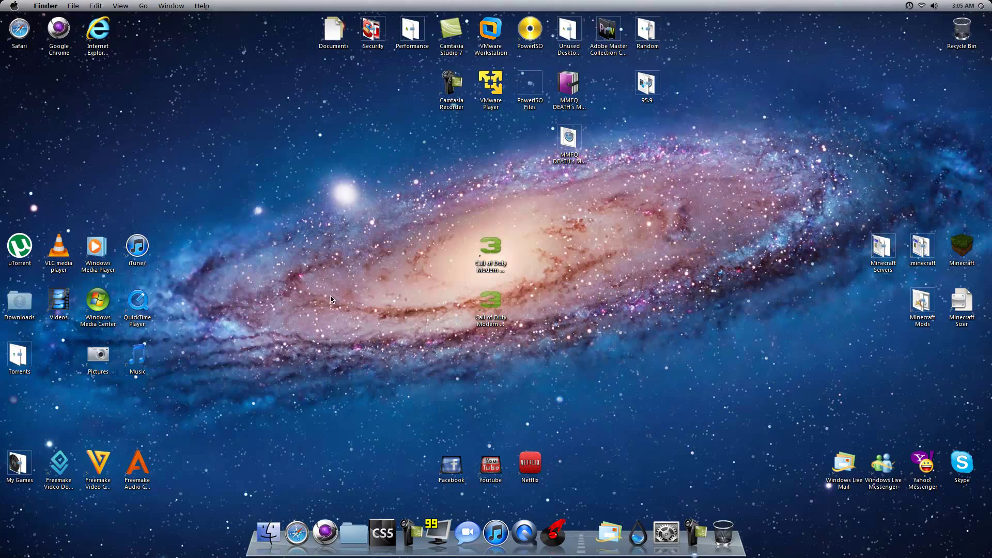
Step: Launch IconPackager.exe from C:\Program Files (x86)\Stardock\Object Desktop\IconPackager
{"action": "left_click", "coordinate": [268, 532]}
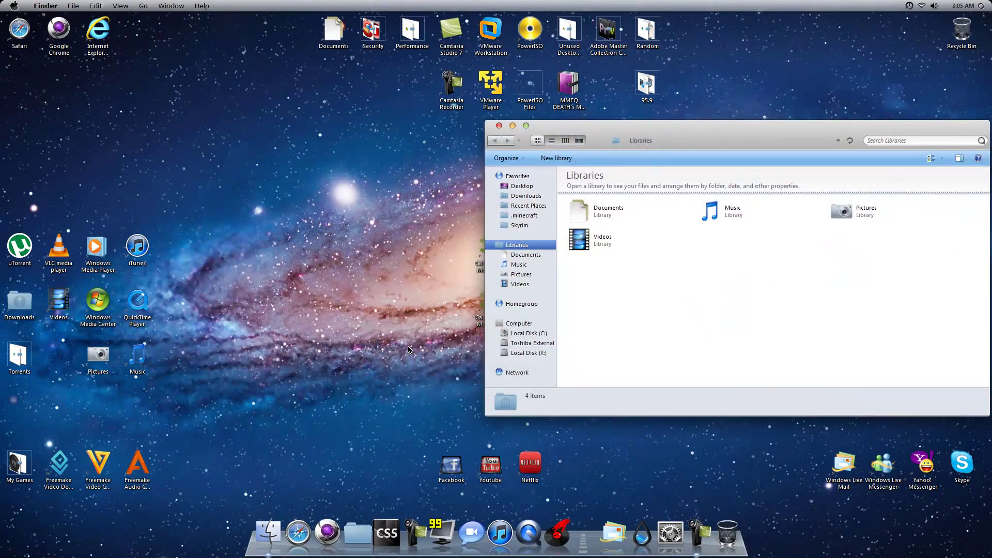
{"action": "left_click", "coordinate": [528, 333]}
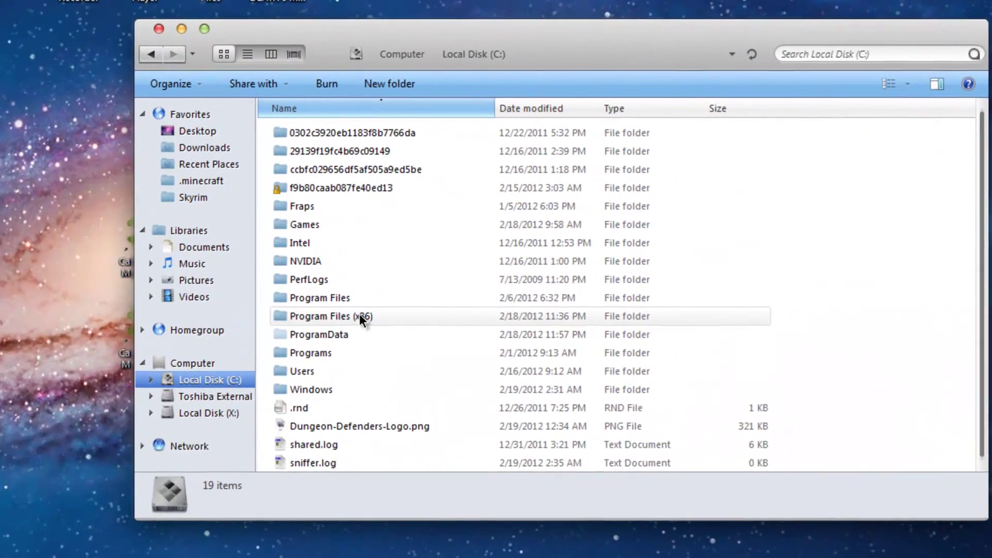
{"action": "double_click", "coordinate": [359, 316]}
{"action": "scroll", "coordinate": [359, 318], "scroll_direction": "down", "scroll_amount": 12}
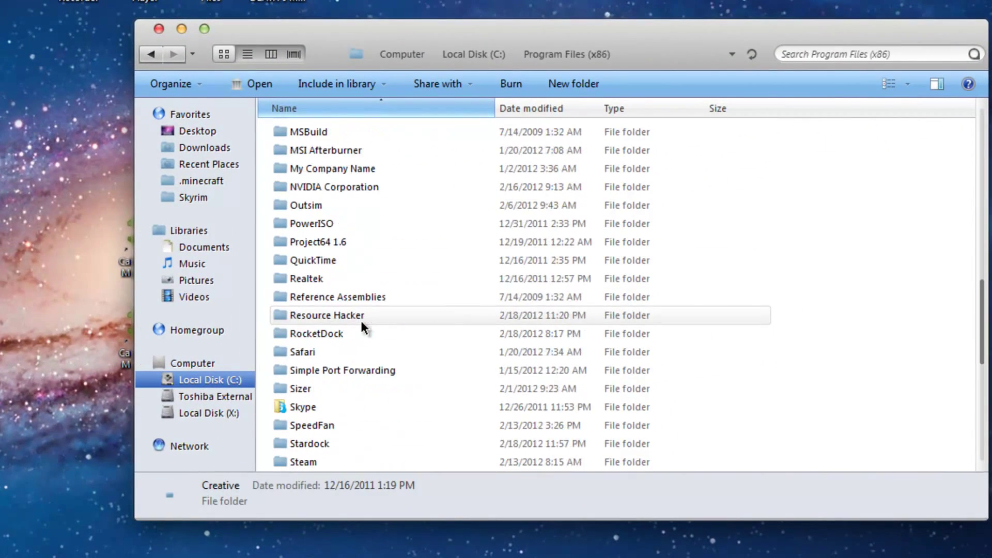
{"action": "double_click", "coordinate": [362, 441]}
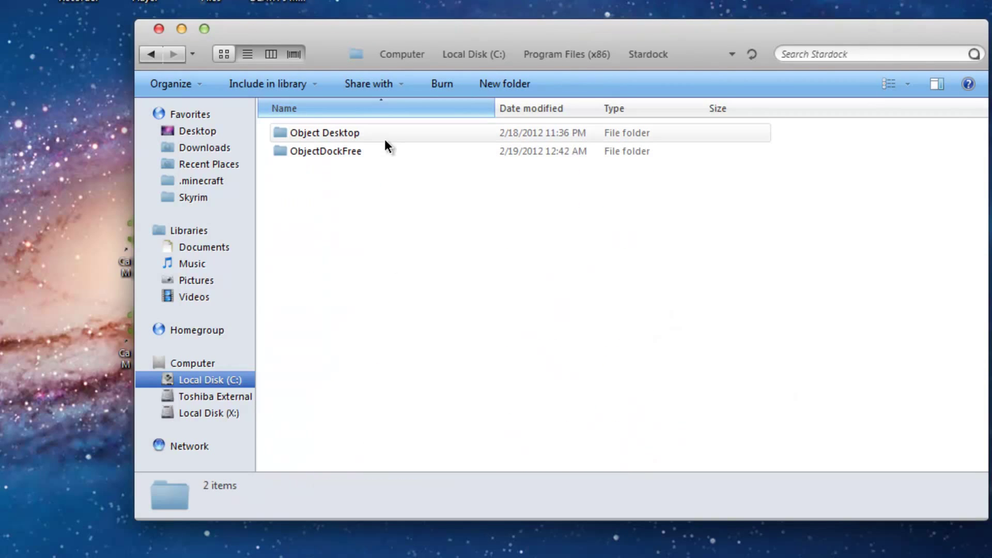
{"action": "double_click", "coordinate": [384, 138]}
{"action": "double_click", "coordinate": [385, 138]}
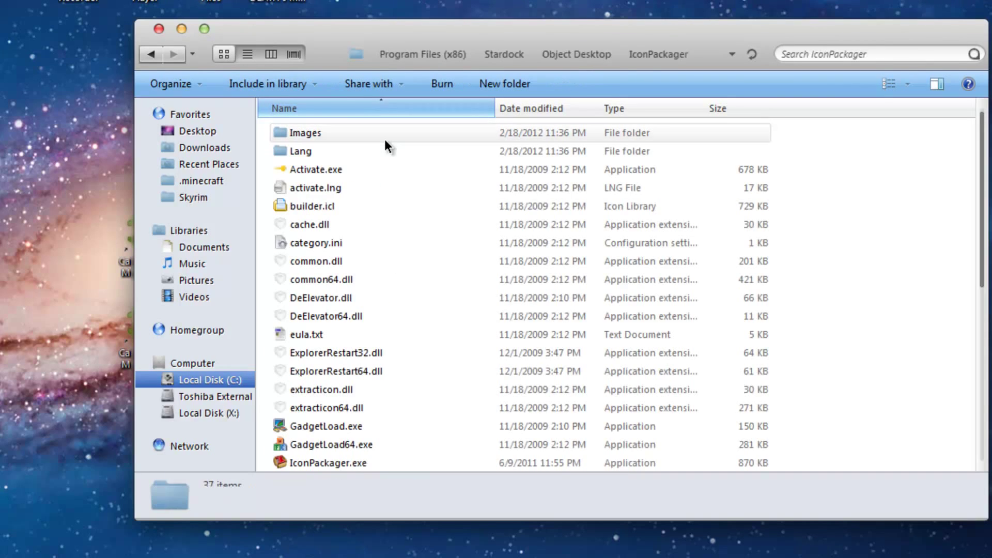
{"action": "double_click", "coordinate": [374, 463]}
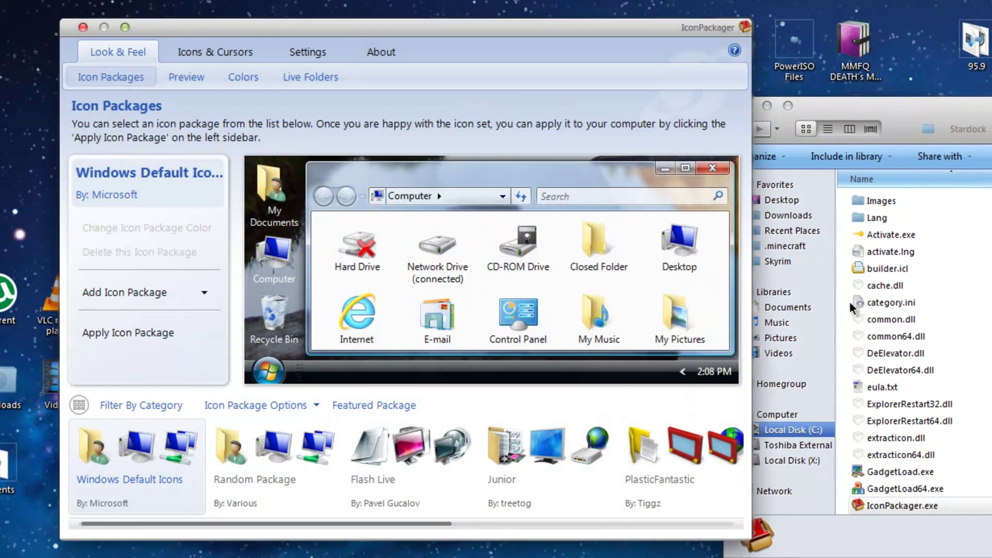
{"action": "left_click", "coordinate": [824, 114]}
Step: Close Explorer and review IconPackager's Desktop, Start and Folders icon sets
{"action": "left_click", "coordinate": [747, 107]}
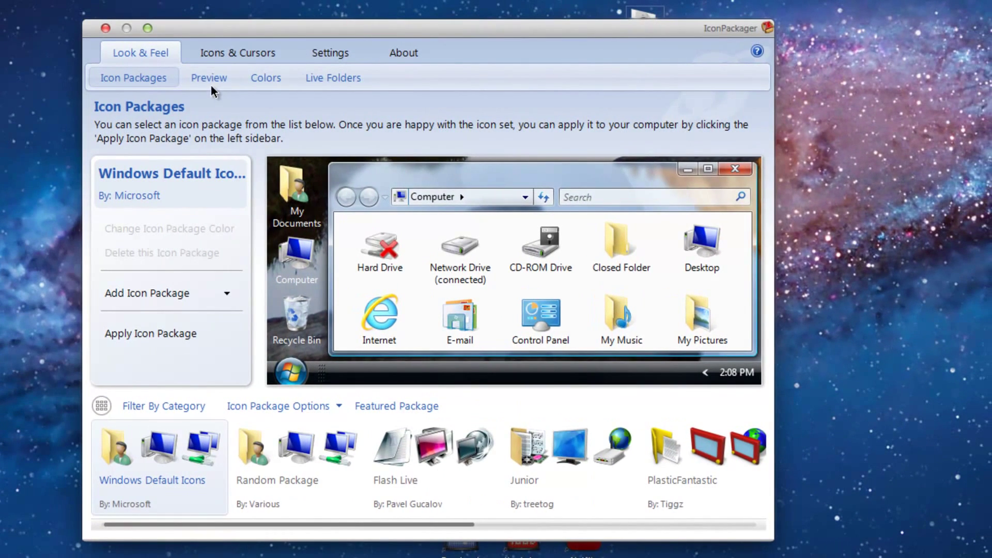
{"action": "left_click", "coordinate": [215, 54]}
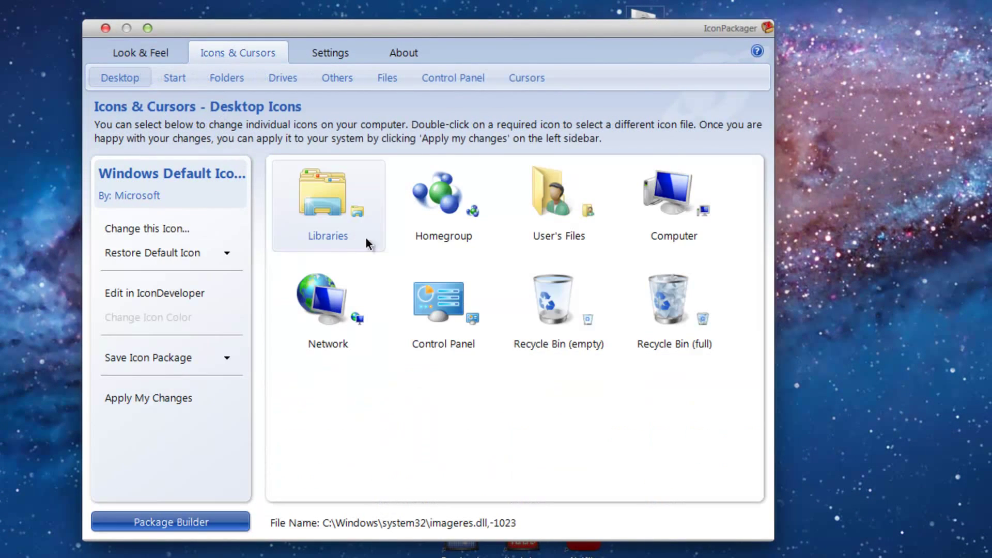
{"action": "left_click", "coordinate": [170, 80]}
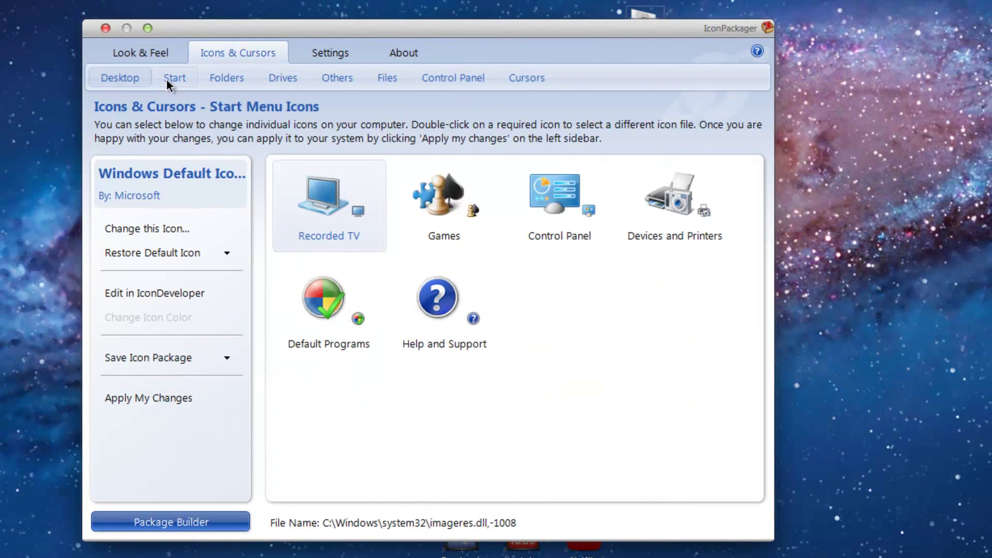
{"action": "left_click", "coordinate": [236, 77]}
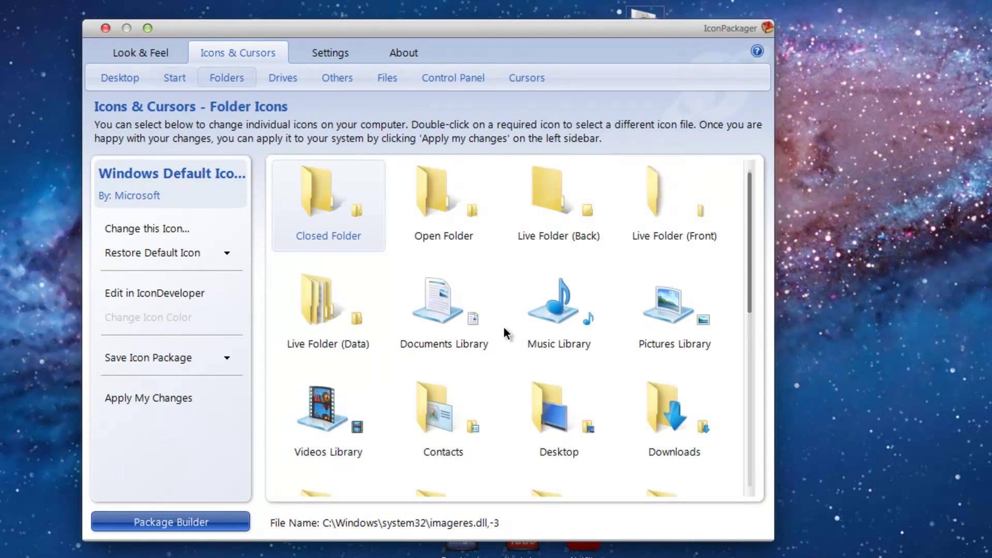
{"action": "scroll", "coordinate": [501, 316], "scroll_direction": "down", "scroll_amount": 8}
{"action": "scroll", "coordinate": [500, 309], "scroll_direction": "up", "scroll_amount": 8}
Step: Look through the Drives, Others and Files icon sets in IconPackager
{"action": "left_click", "coordinate": [283, 79]}
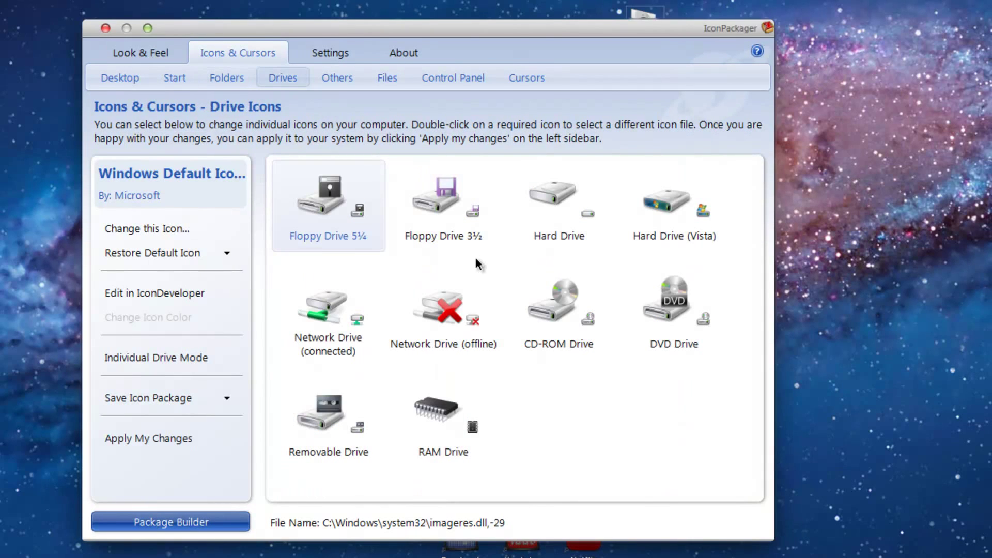
{"action": "left_click", "coordinate": [336, 77]}
{"action": "left_click", "coordinate": [385, 79]}
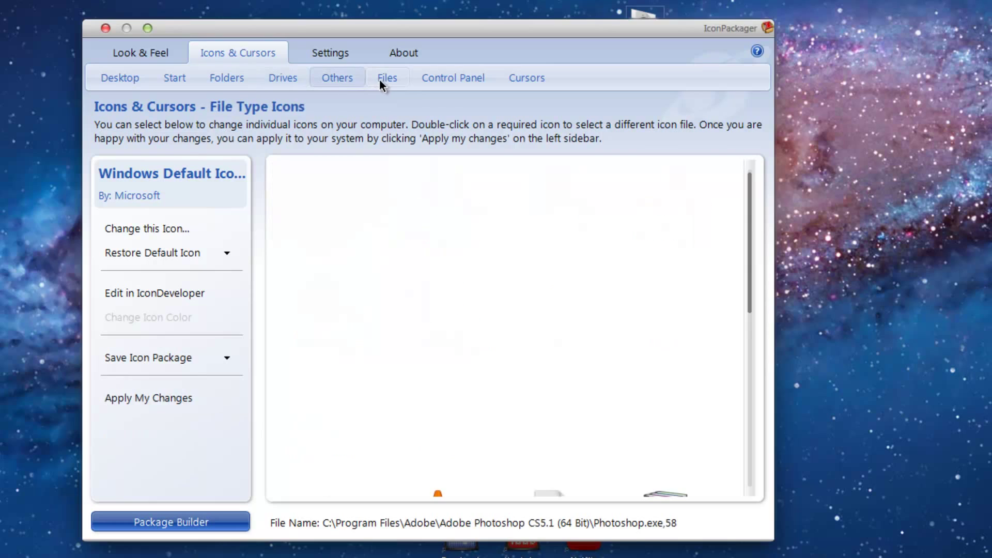
{"action": "scroll", "coordinate": [504, 233], "scroll_direction": "down", "scroll_amount": 2}
{"action": "scroll", "coordinate": [494, 250], "scroll_direction": "down", "scroll_amount": 5}
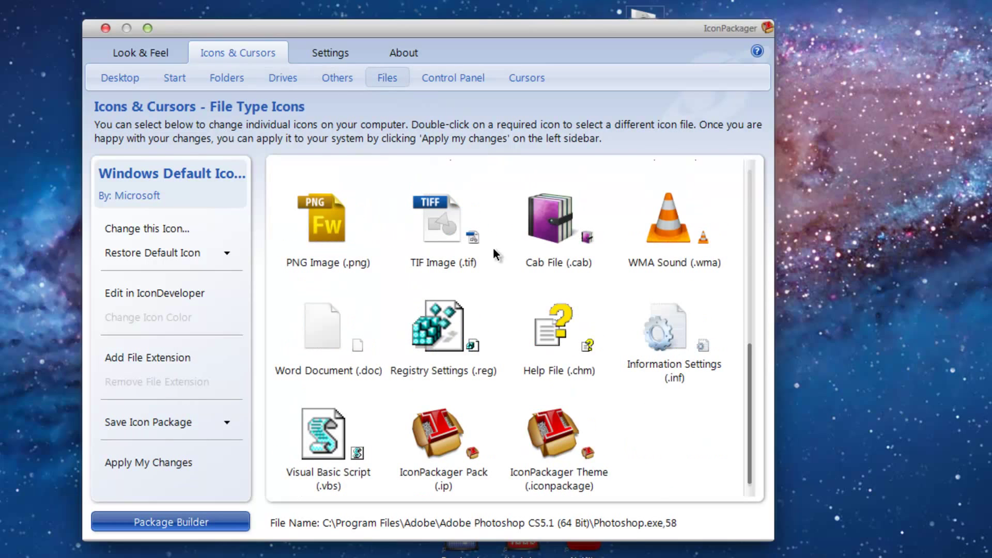
{"action": "scroll", "coordinate": [494, 249], "scroll_direction": "up", "scroll_amount": 7}
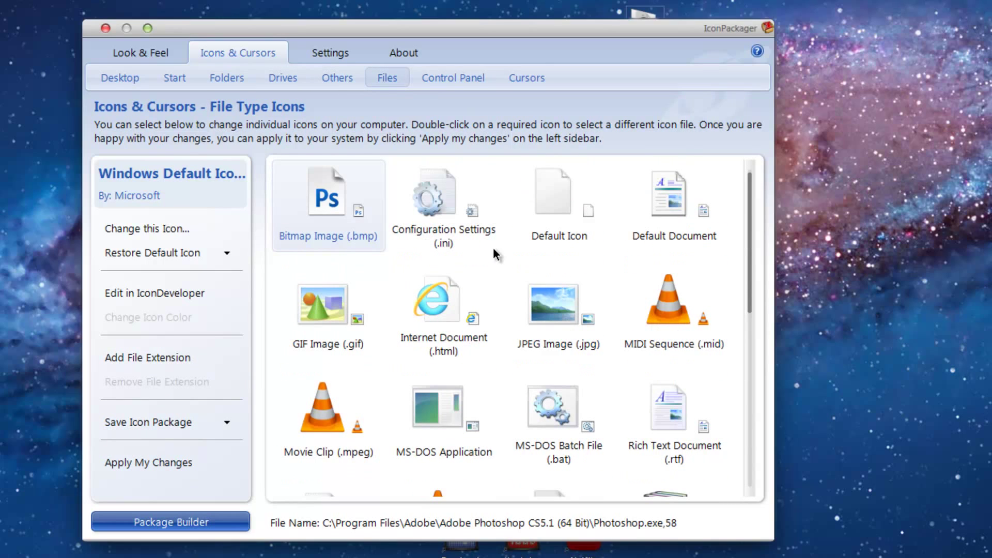
{"action": "scroll", "coordinate": [492, 247], "scroll_direction": "down", "scroll_amount": 7}
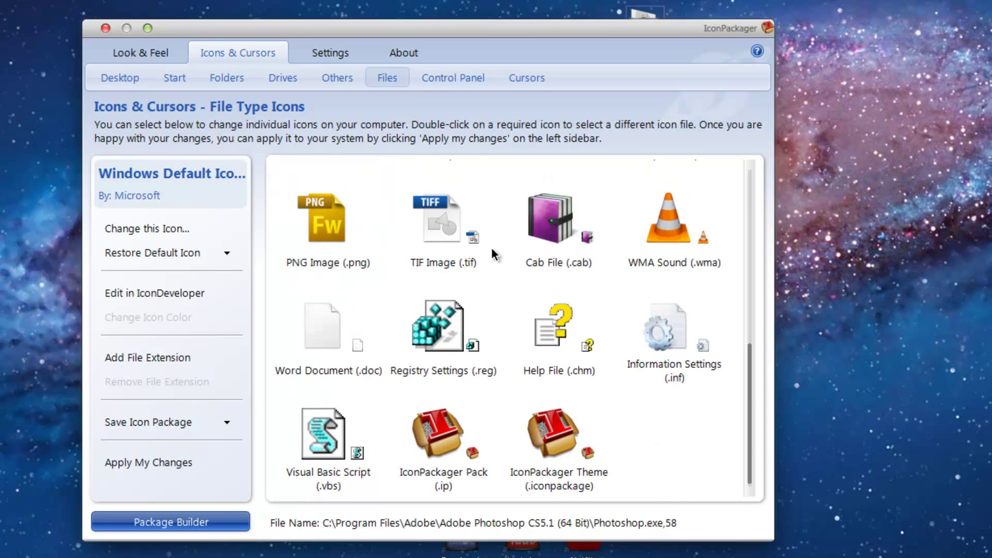
{"action": "scroll", "coordinate": [491, 247], "scroll_direction": "up", "scroll_amount": 7}
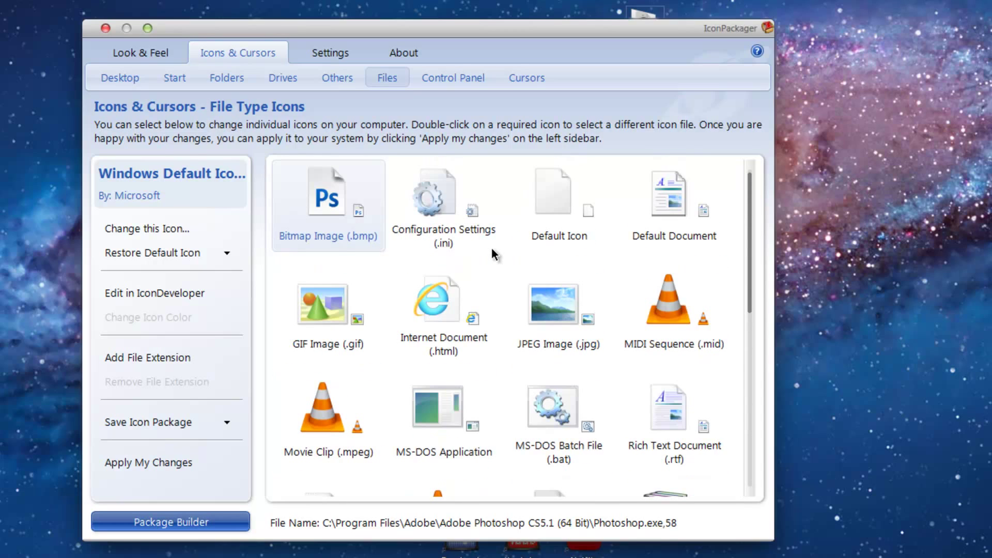
Step: Review the Control Panel icons and the installed Lion cursor set
{"action": "left_click", "coordinate": [457, 86]}
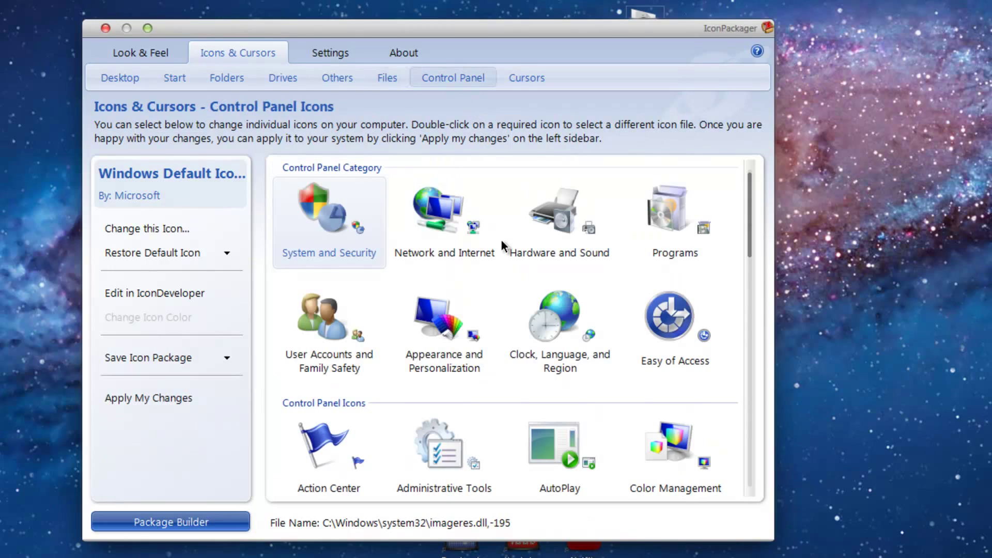
{"action": "scroll", "coordinate": [500, 240], "scroll_direction": "down", "scroll_amount": 5}
{"action": "scroll", "coordinate": [501, 241], "scroll_direction": "down", "scroll_amount": 5}
{"action": "scroll", "coordinate": [501, 241], "scroll_direction": "up", "scroll_amount": 10}
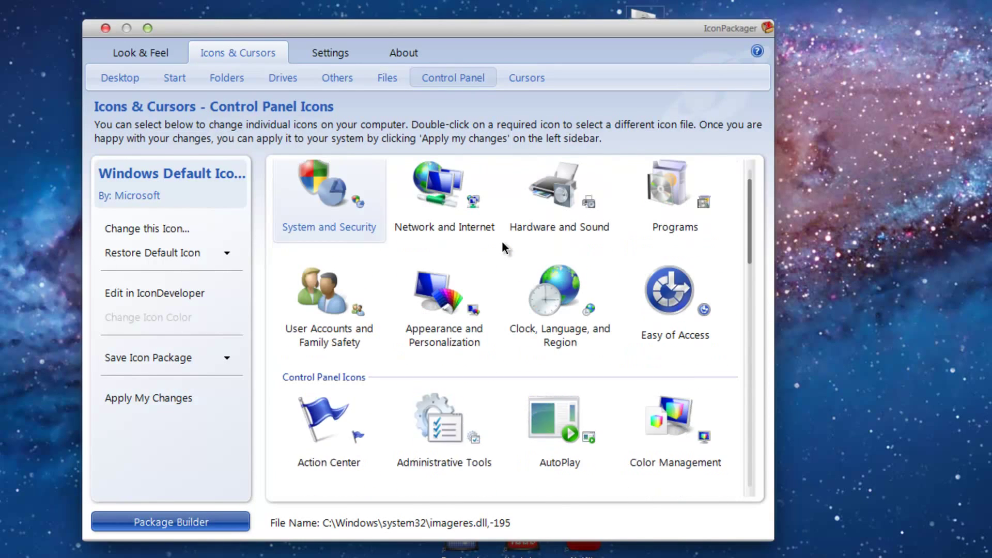
{"action": "left_click", "coordinate": [528, 79]}
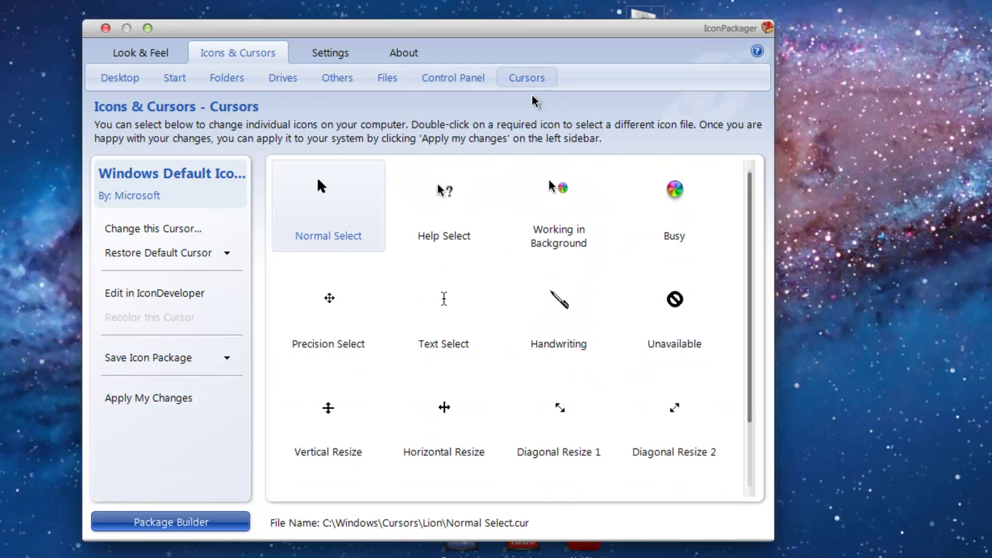
{"action": "scroll", "coordinate": [467, 252], "scroll_direction": "down", "scroll_amount": 2}
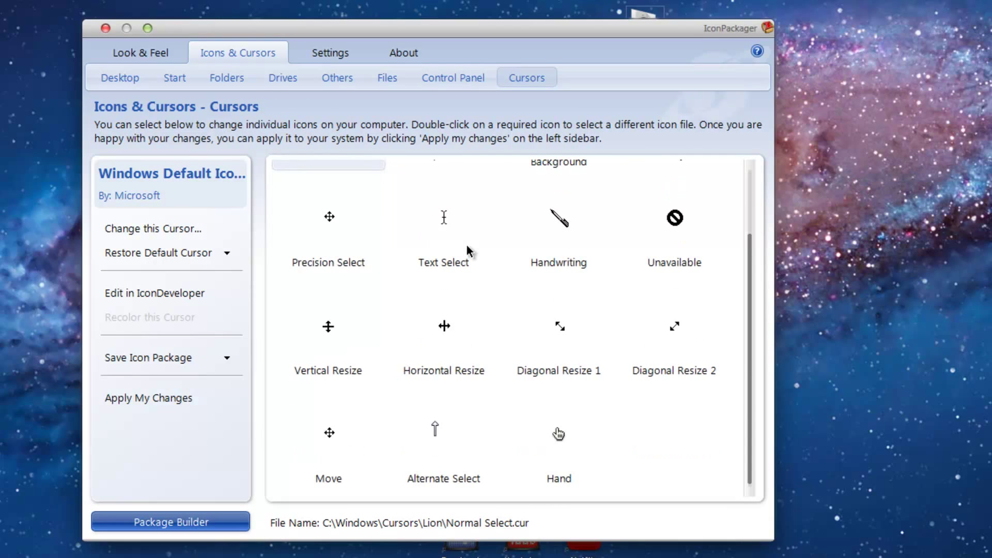
{"action": "scroll", "coordinate": [466, 252], "scroll_direction": "up", "scroll_amount": 2}
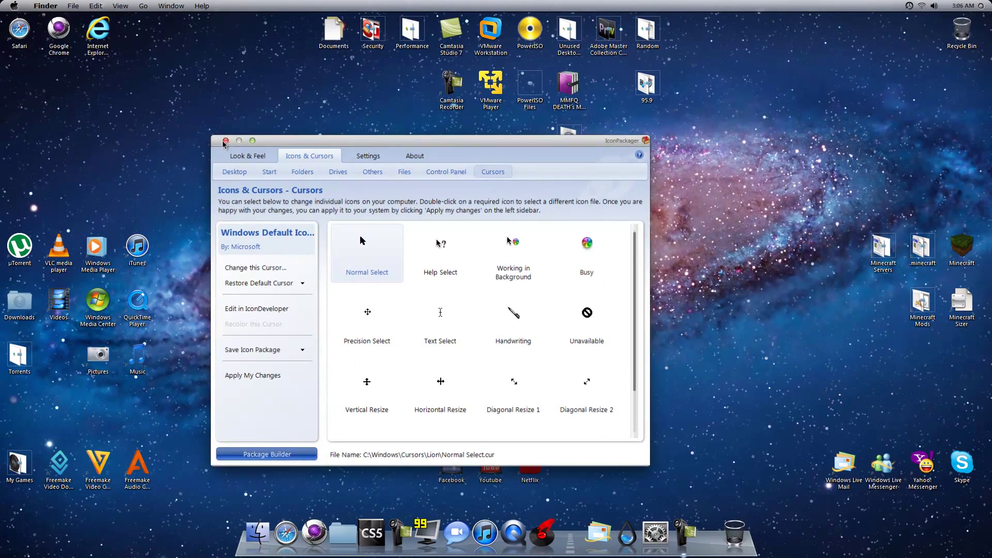
Step: Close IconPackager to reveal the Lion-themed galaxy desktop with menu bar and dock
{"action": "left_click", "coordinate": [226, 141]}
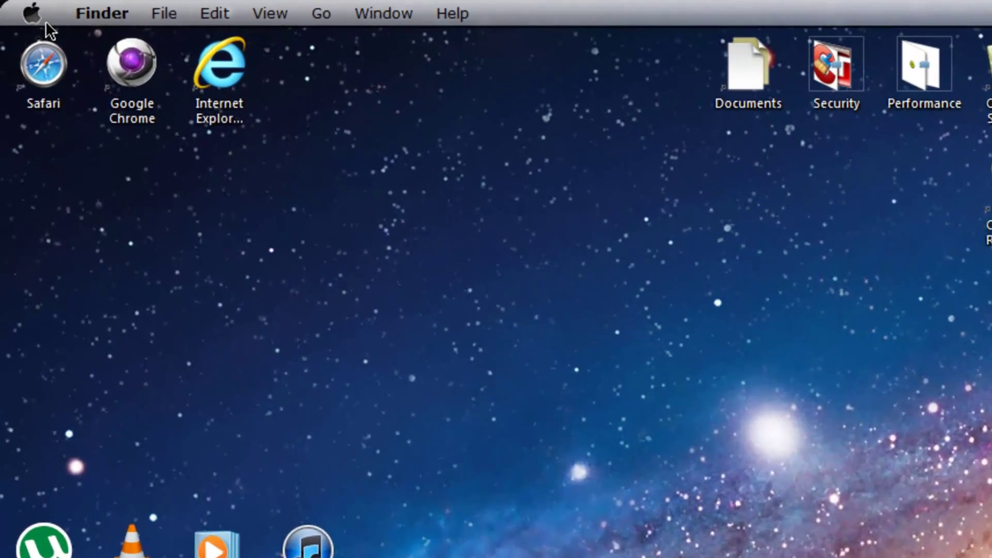
Step: Show About This Mac from the Apple menu, reporting Mac OS X 10.4
{"action": "left_click", "coordinate": [20, 9]}
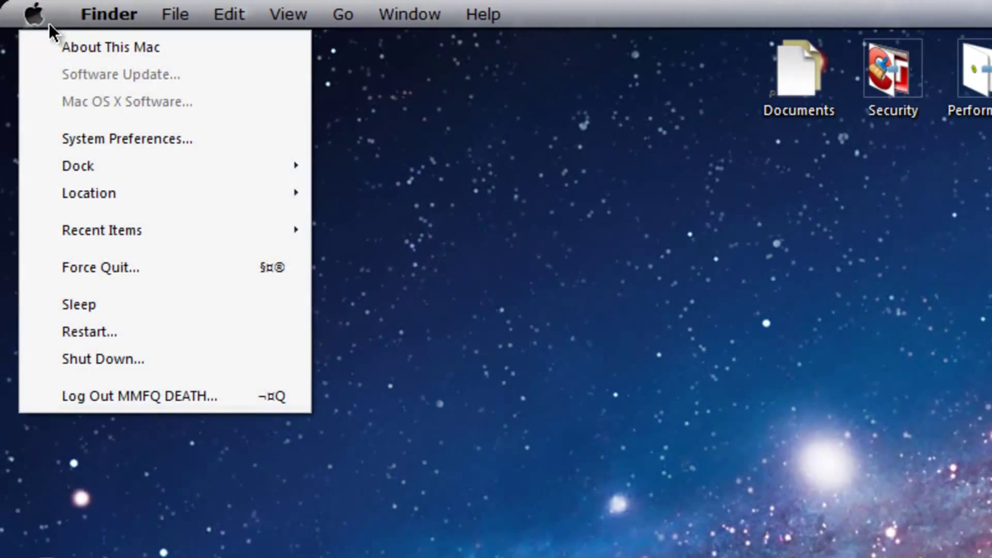
{"action": "left_click", "coordinate": [68, 41]}
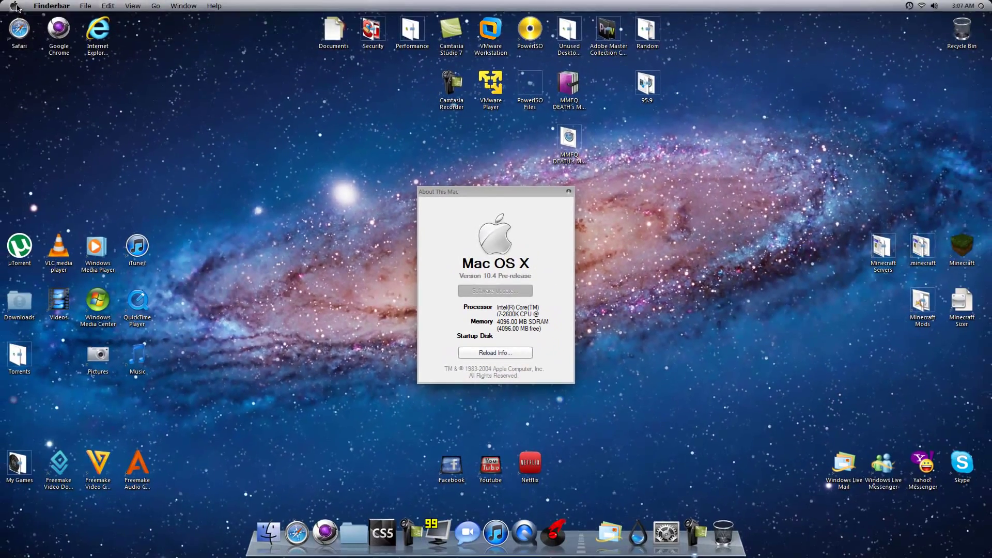
Step: Open Computer's System properties (Windows 7 Ultimate SP1, 16.0 GB RAM) and close About This Mac
{"action": "left_click", "coordinate": [15, 6]}
{"action": "right_click", "coordinate": [140, 140]}
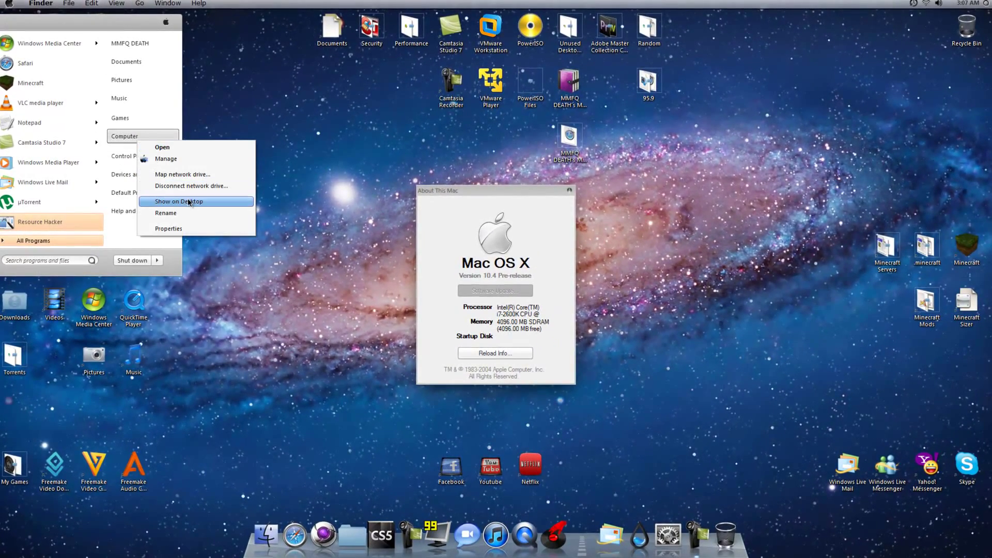
{"action": "left_click", "coordinate": [189, 229]}
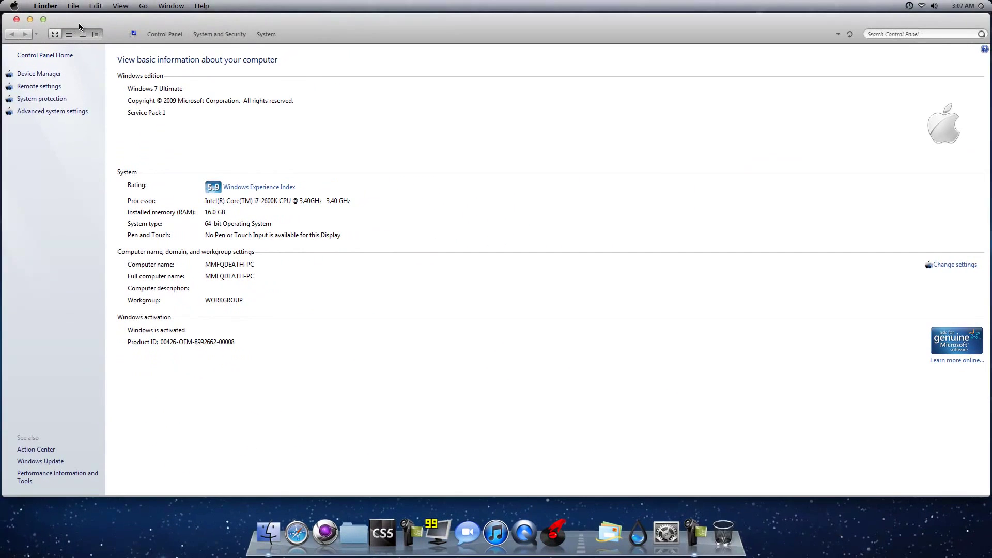
{"action": "left_click_drag", "start_coordinate": [79, 26], "coordinate": [106, 257]}
{"action": "left_click_drag", "start_coordinate": [443, 201], "coordinate": [359, 124]}
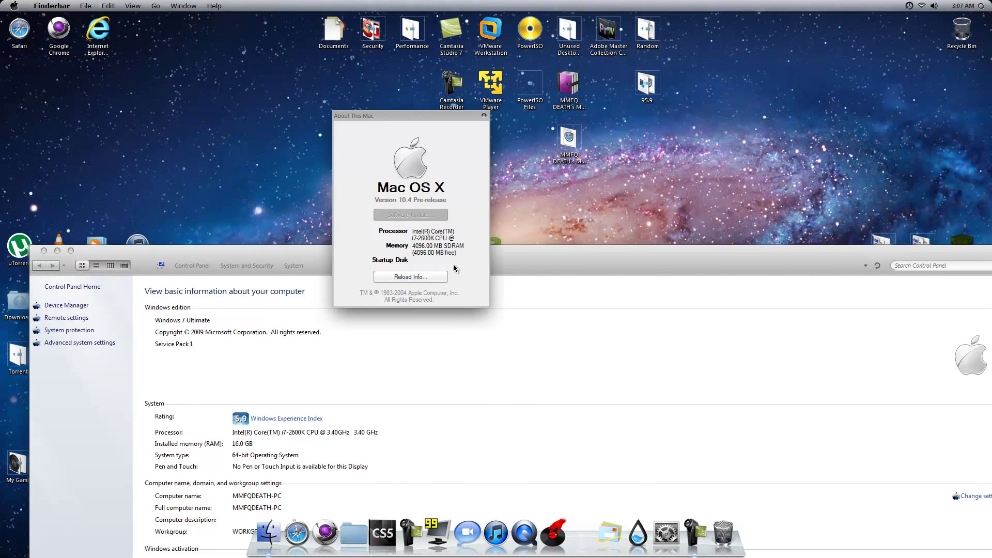
{"action": "left_click", "coordinate": [484, 117]}
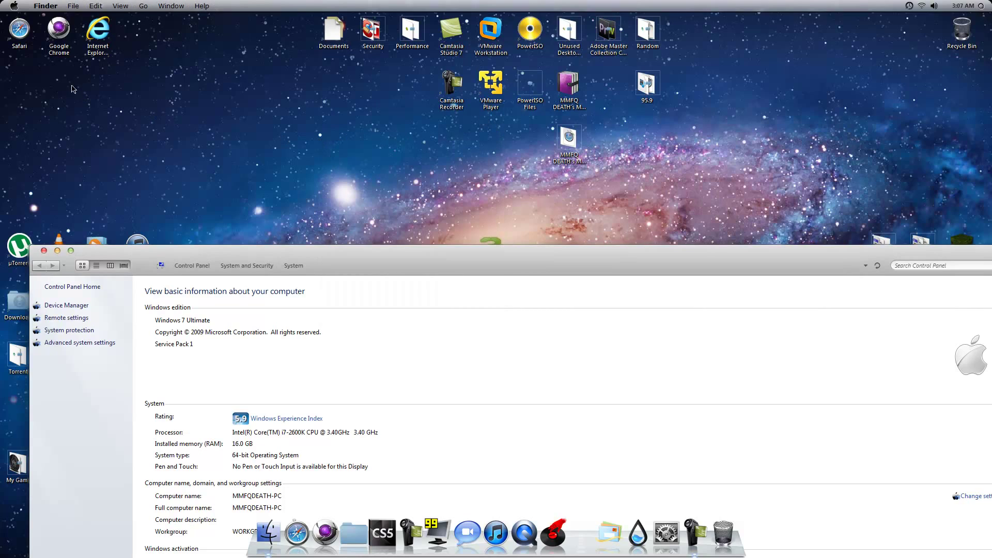
Step: Browse the Finderbar Apple, Go and Help menus, then move the System window to the top
{"action": "left_click", "coordinate": [21, 8]}
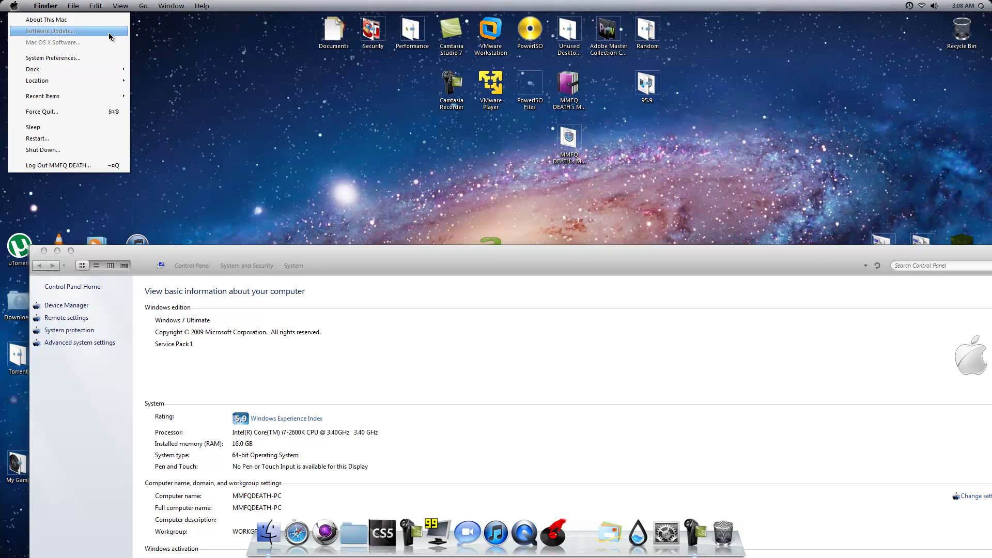
{"action": "mouse_move", "coordinate": [113, 65]}
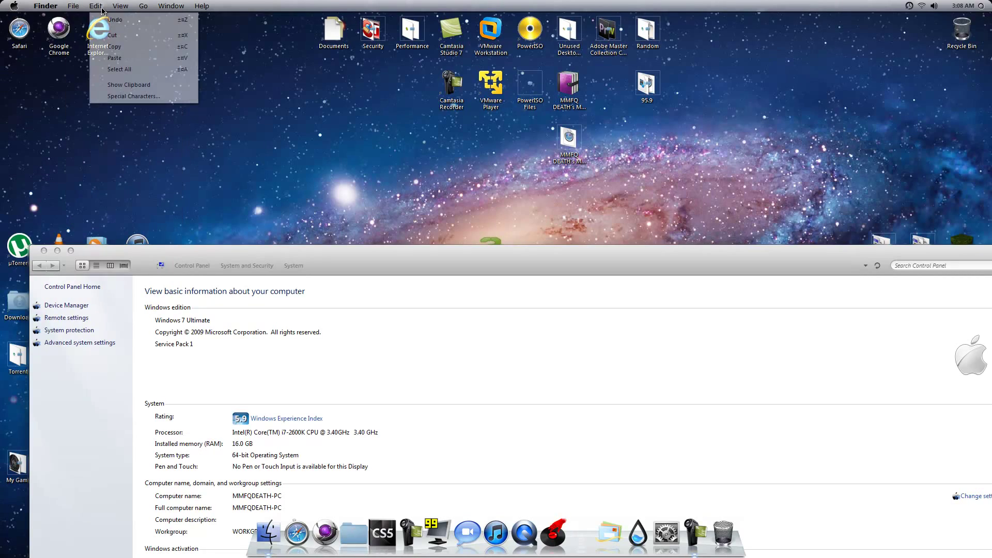
{"action": "mouse_move", "coordinate": [115, 10]}
{"action": "left_click", "coordinate": [155, 10]}
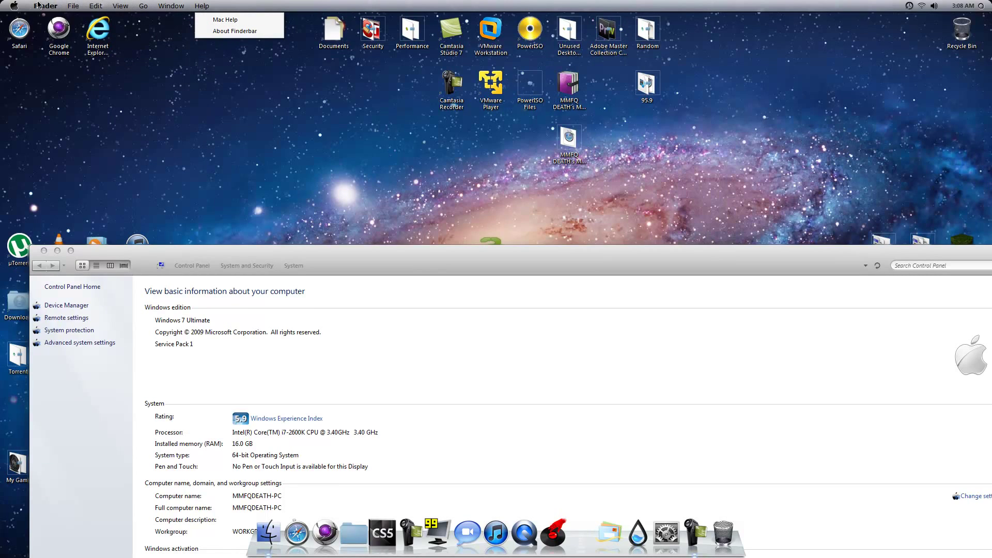
{"action": "left_click", "coordinate": [132, 86]}
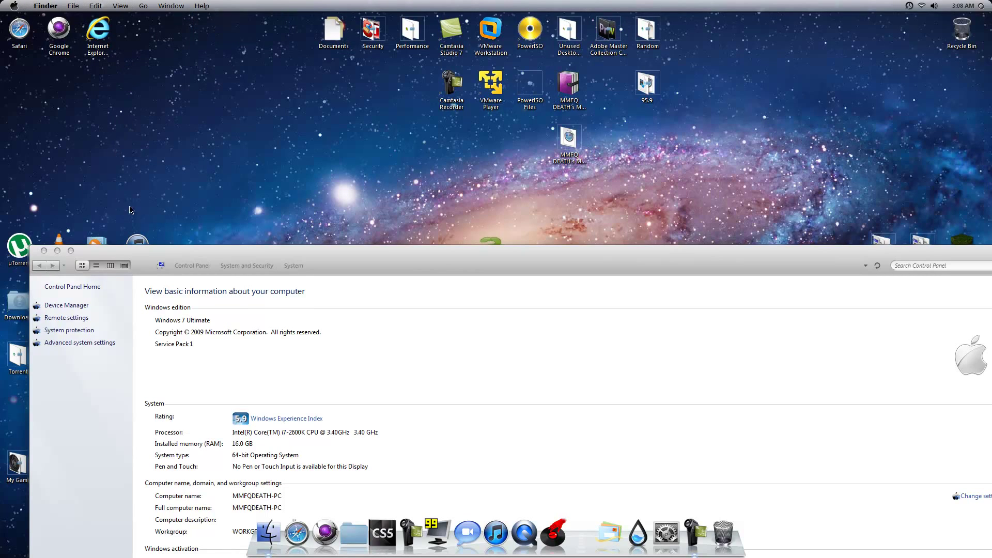
{"action": "left_click_drag", "start_coordinate": [195, 248], "coordinate": [172, 24]}
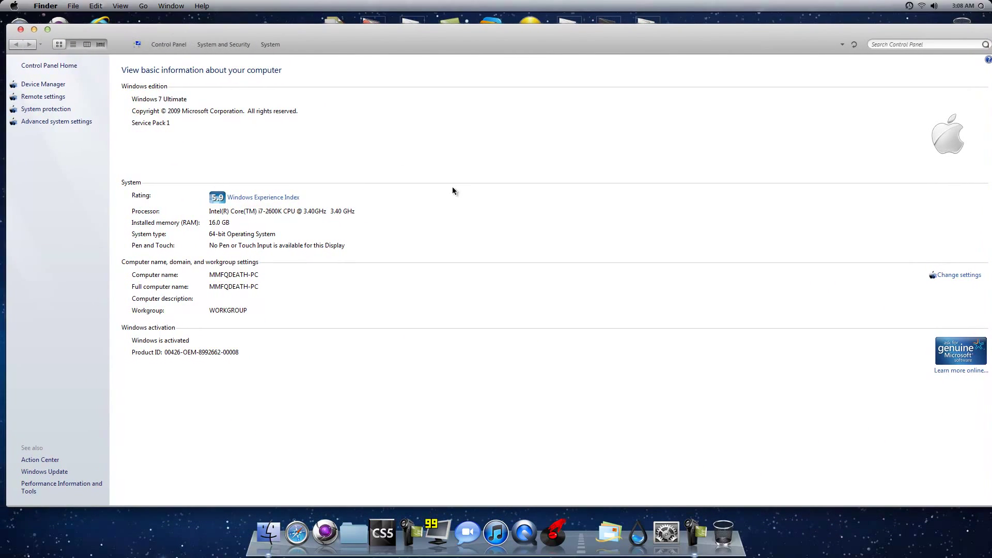